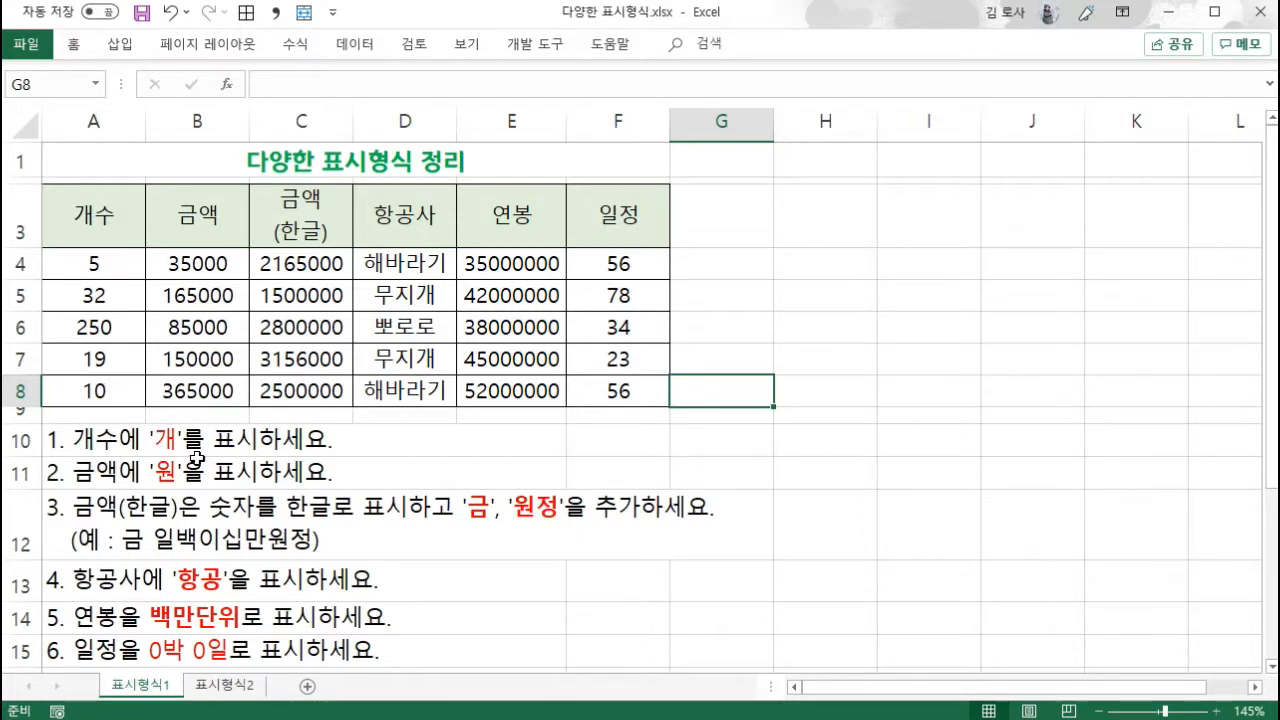
# - Enter the text 5개 in cell H5 and the number 10 in cell I5
pyautogui.click(845, 295)
pyautogui.write('5개')
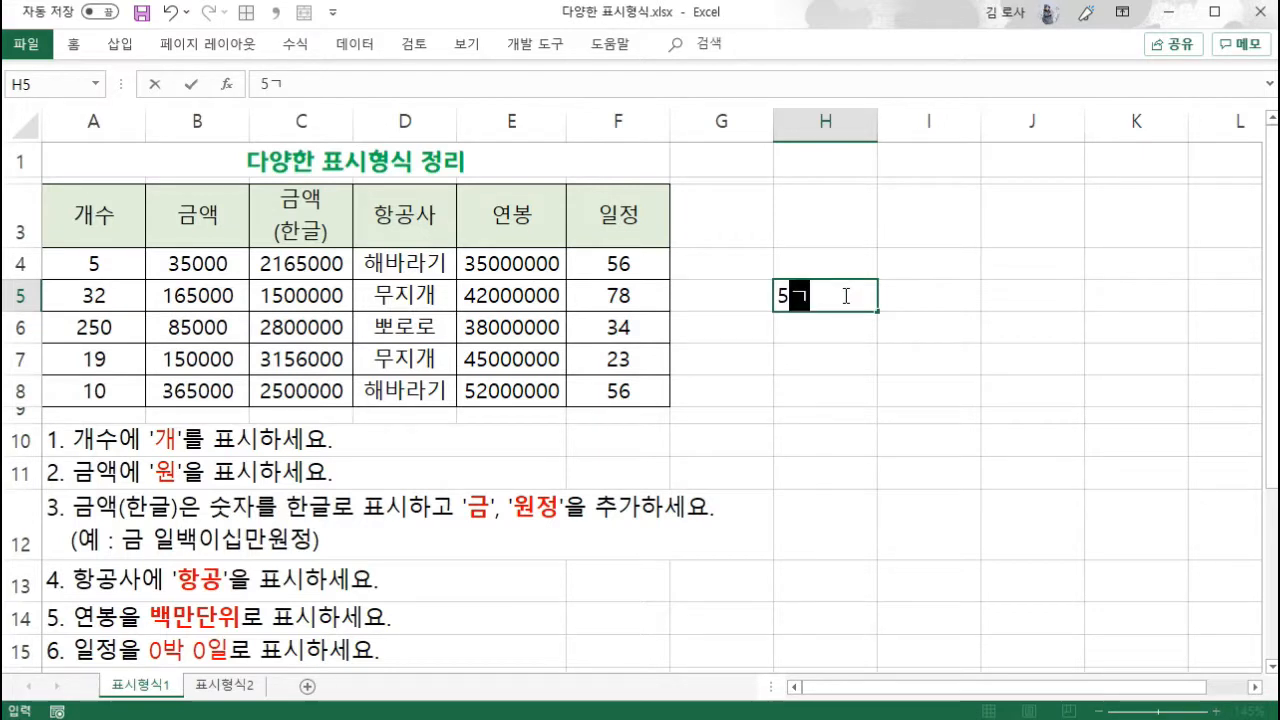
pyautogui.press('Return')
pyautogui.click(843, 293)
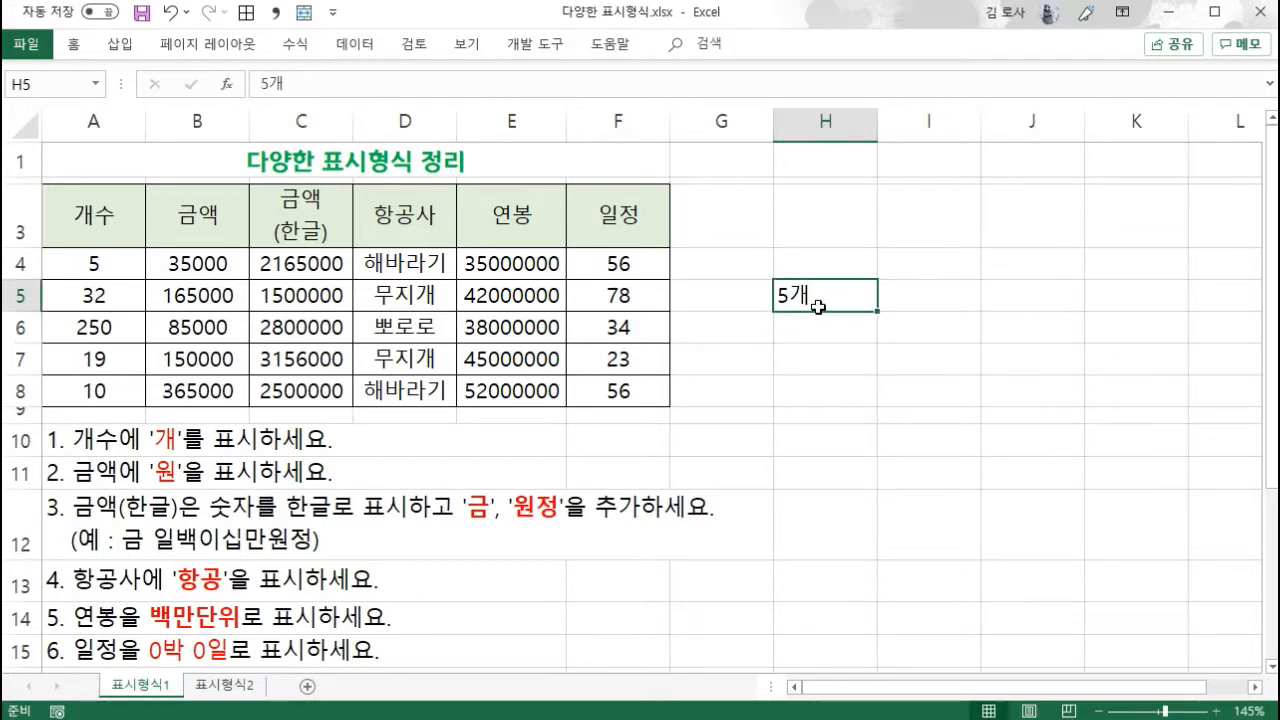
pyautogui.click(947, 299)
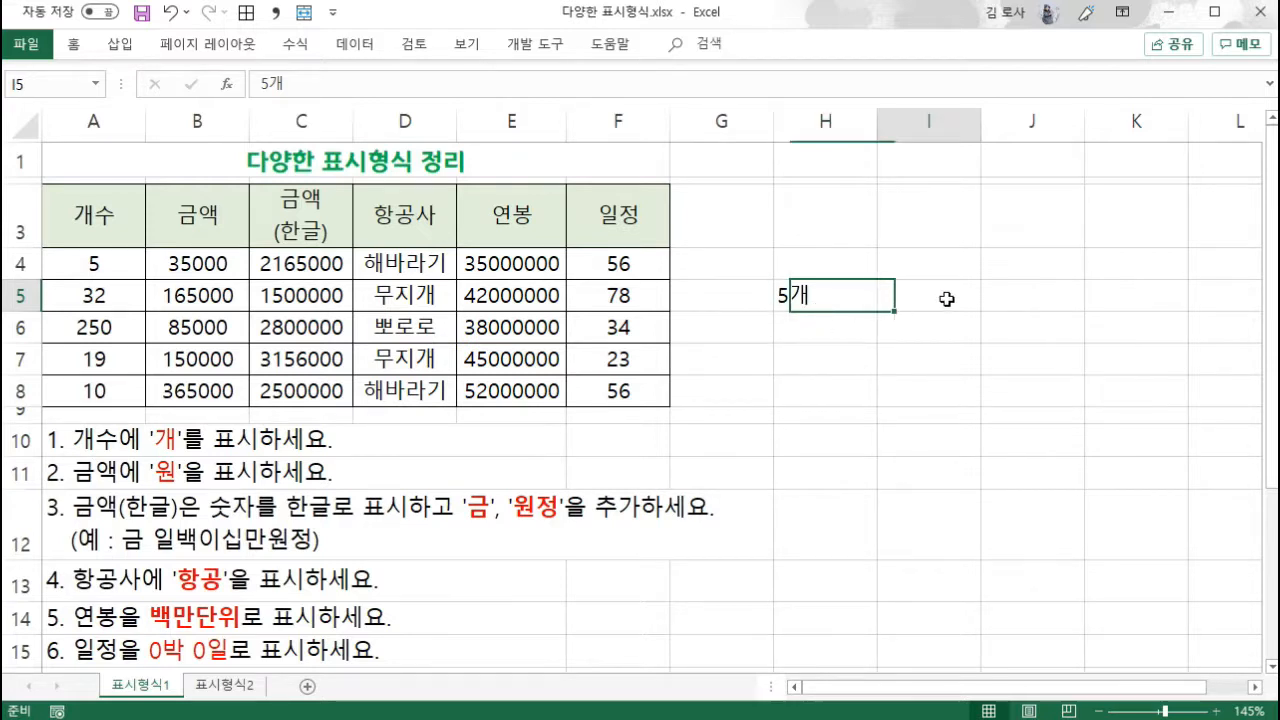
pyautogui.write('10')
pyautogui.press('Return')
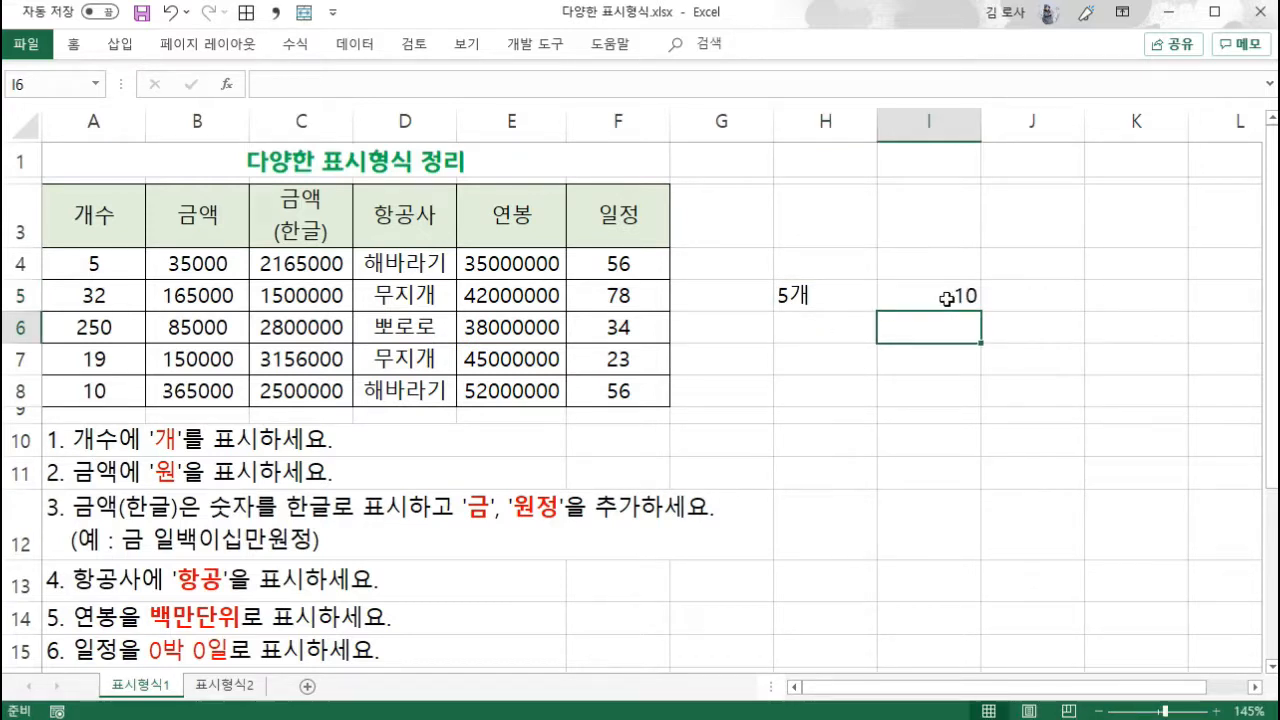
# - Enter the formula =H5+I5 in cell H6 to add the two test values
pyautogui.click(815, 322)
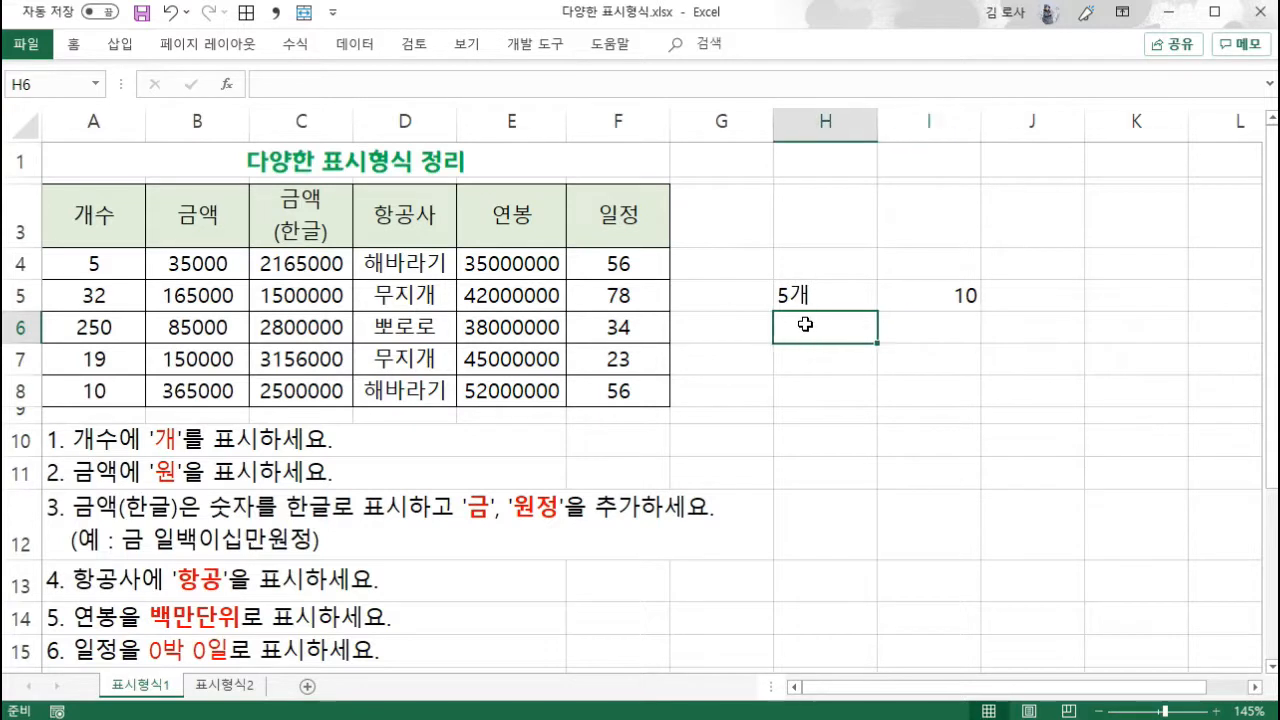
pyautogui.write('=')
pyautogui.click(829, 297)
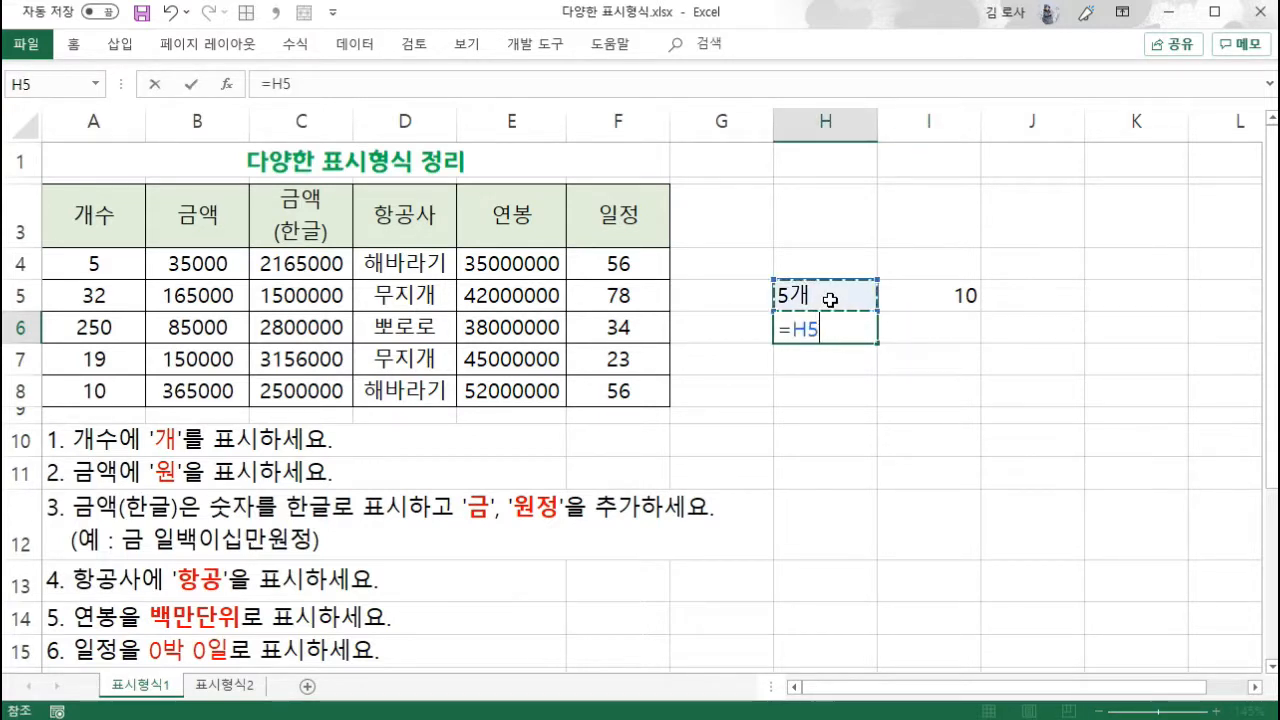
pyautogui.write('+')
pyautogui.click(908, 292)
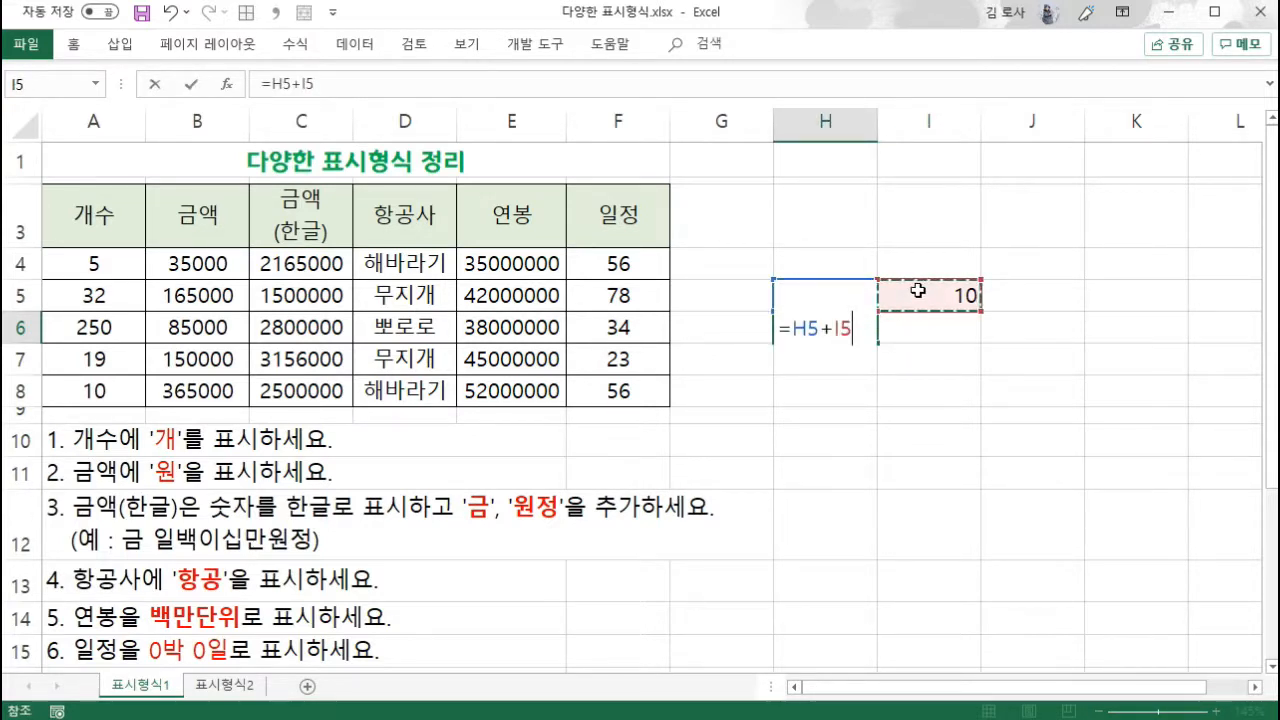
pyautogui.press('Return')
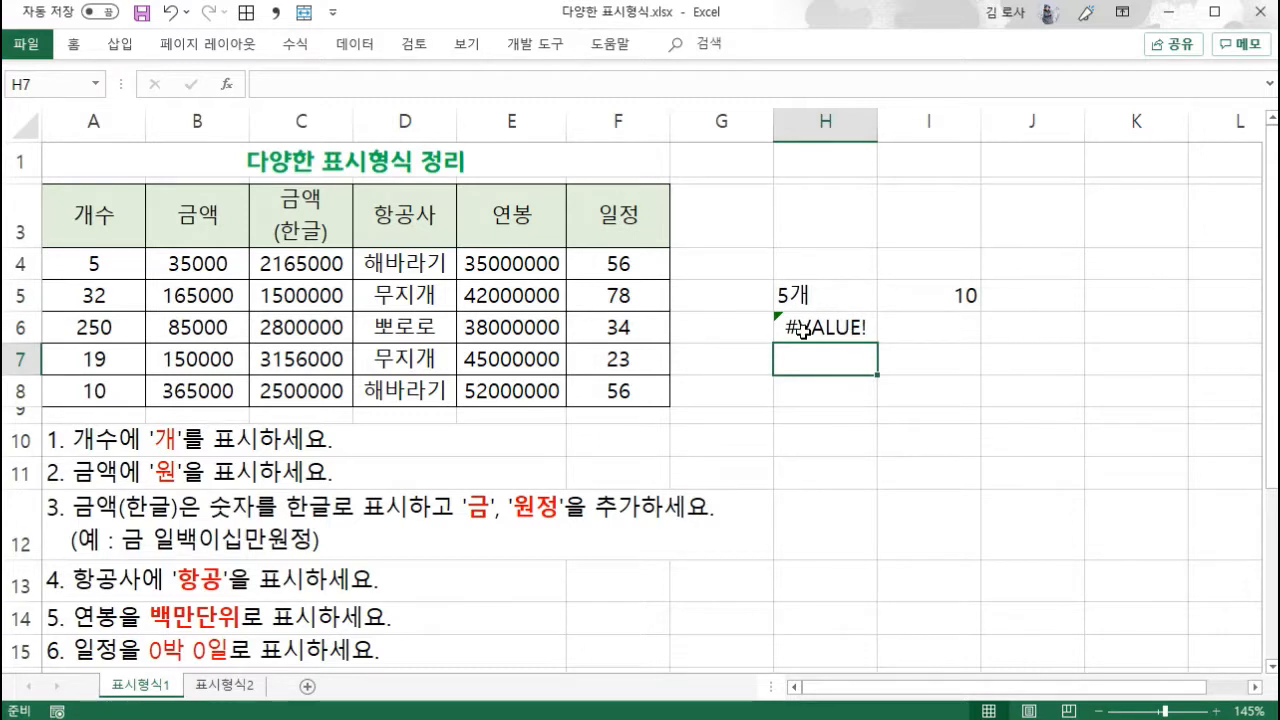
# - Replace the content of cell H5 with the plain number 5
pyautogui.click(826, 294)
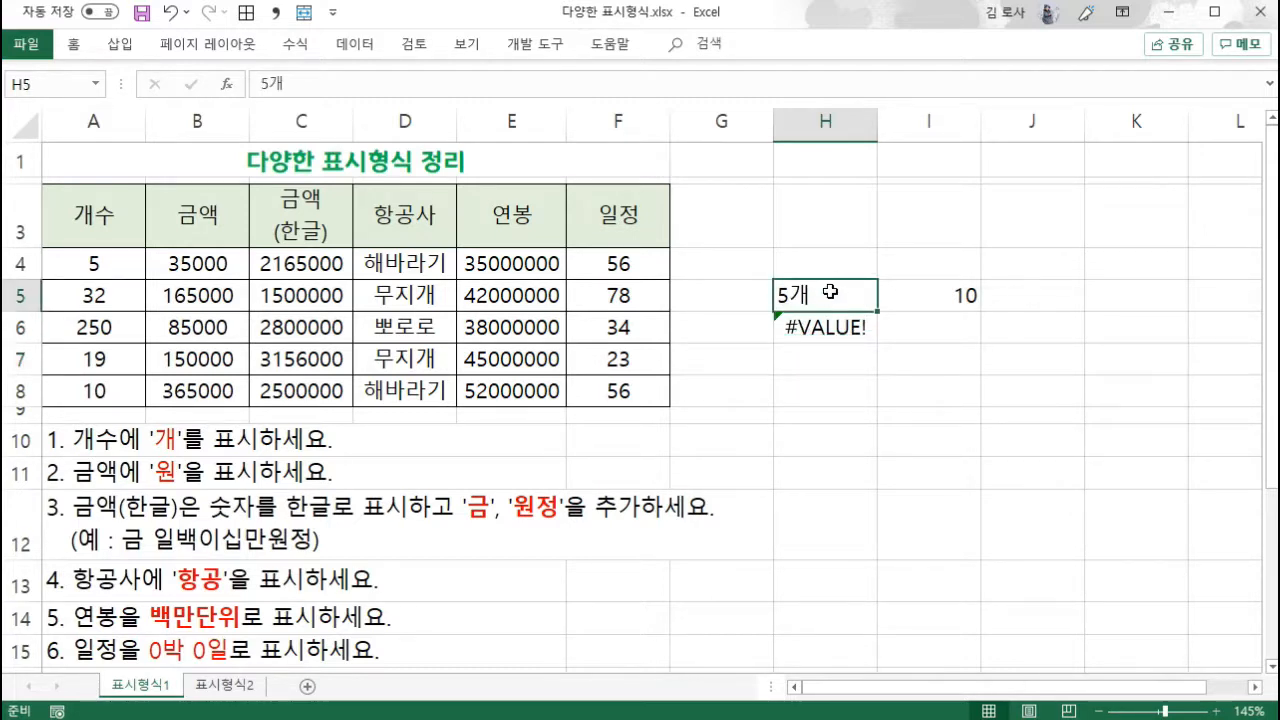
pyautogui.write('5')
pyautogui.press('Return')
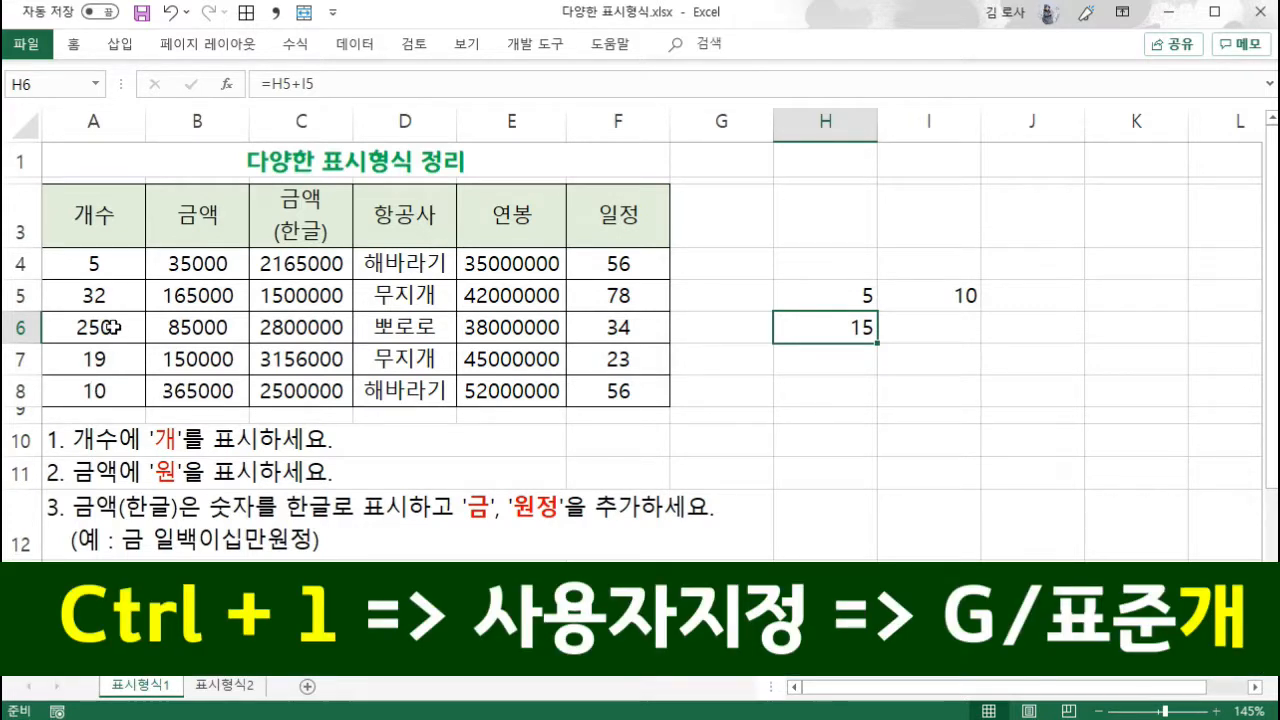
# - Apply the custom number format G/표준개 to the 개수 values in A4:A8
pyautogui.moveTo(100, 264); pyautogui.dragTo(110, 397)
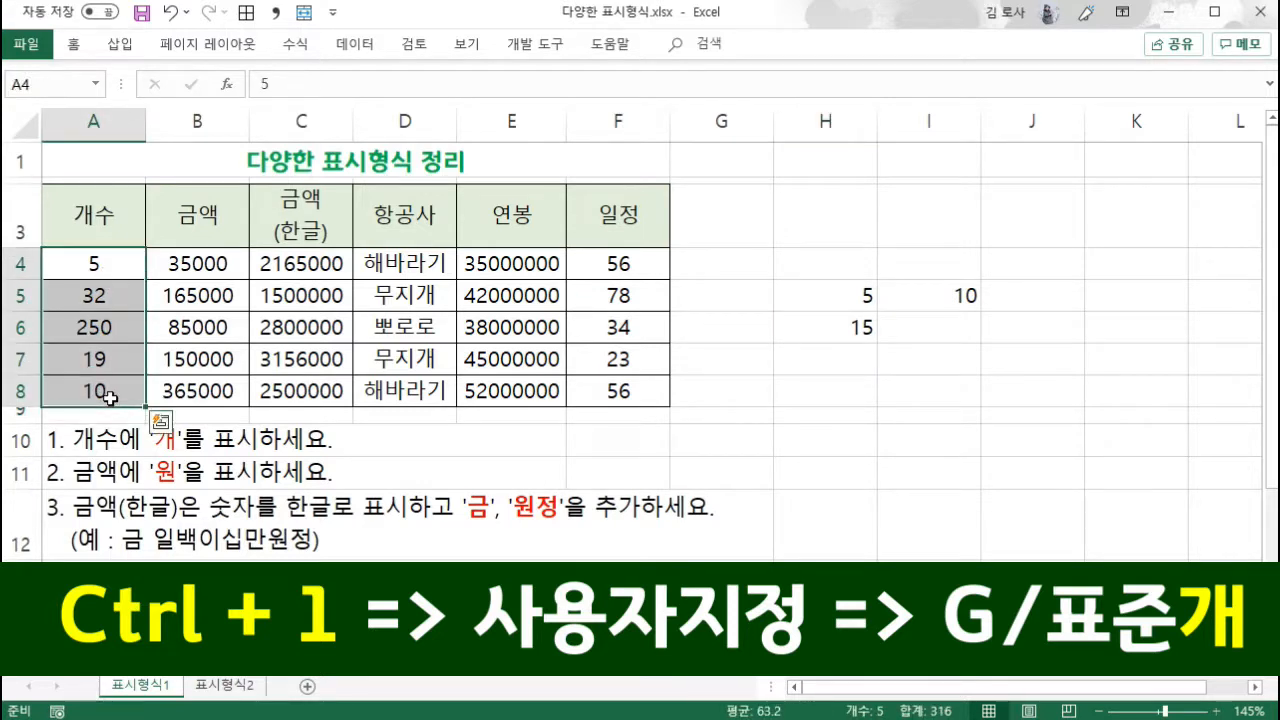
pyautogui.hotkey('ctrl', '1')
pyautogui.click(645, 384)
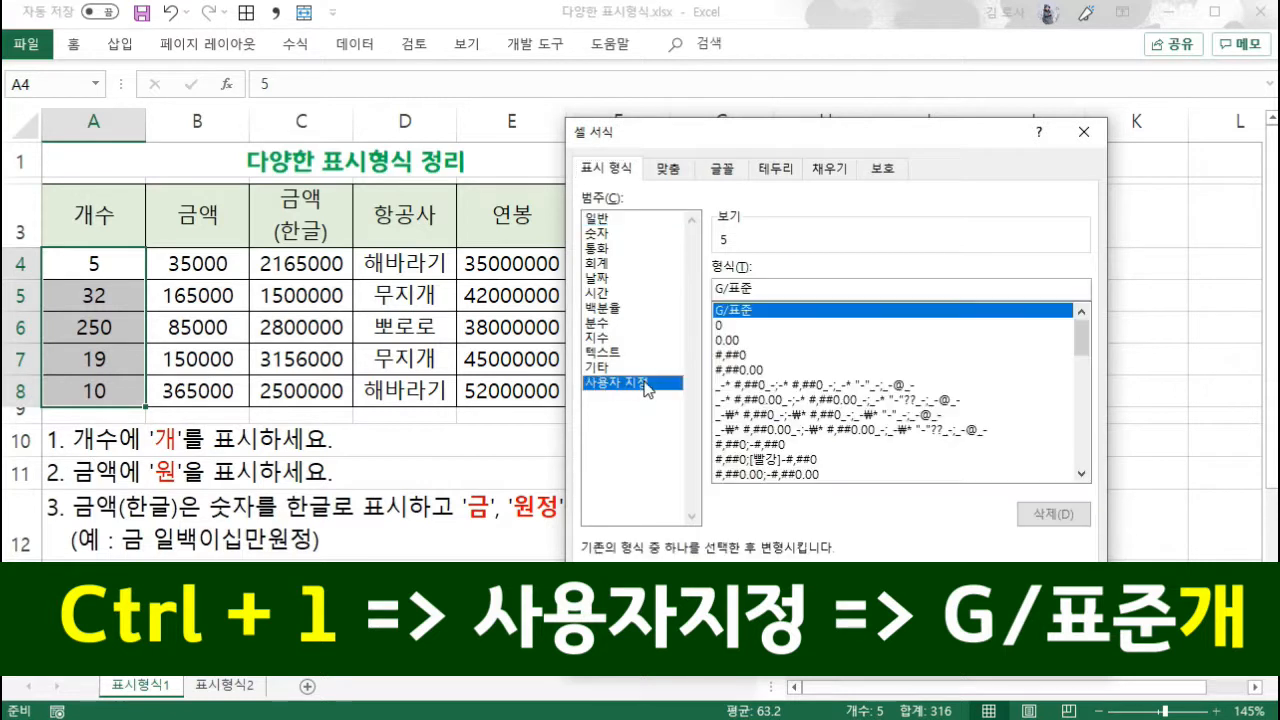
pyautogui.click(768, 289)
pyautogui.write('개')
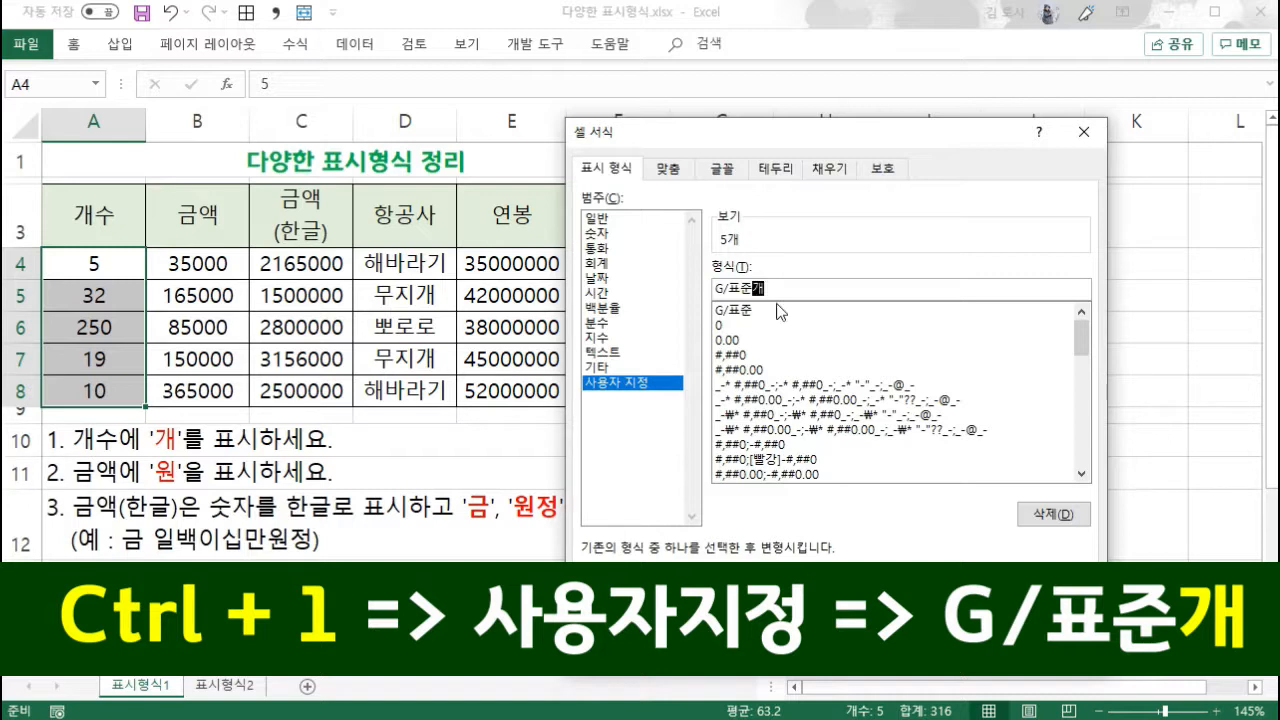
pyautogui.press('Return')
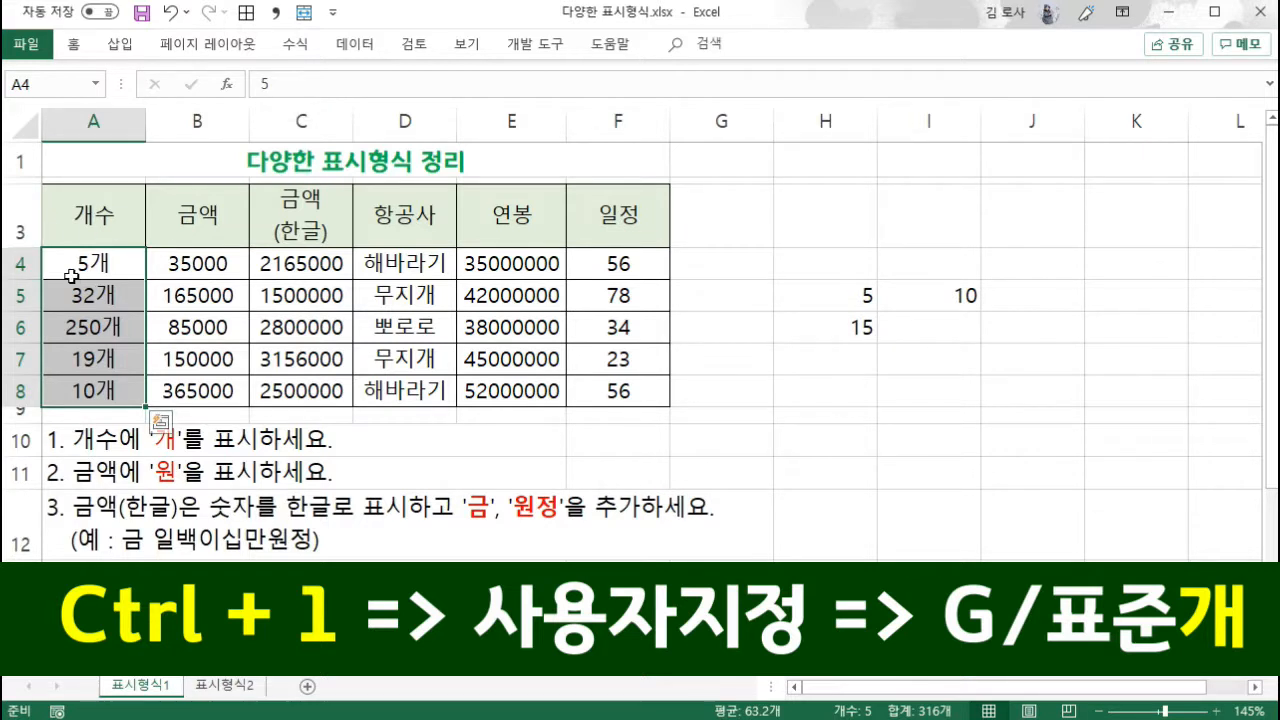
# - Sum the 개수 values in cell H8 with the formula =SUM(A4:A8)
pyautogui.click(840, 390)
pyautogui.write('=')
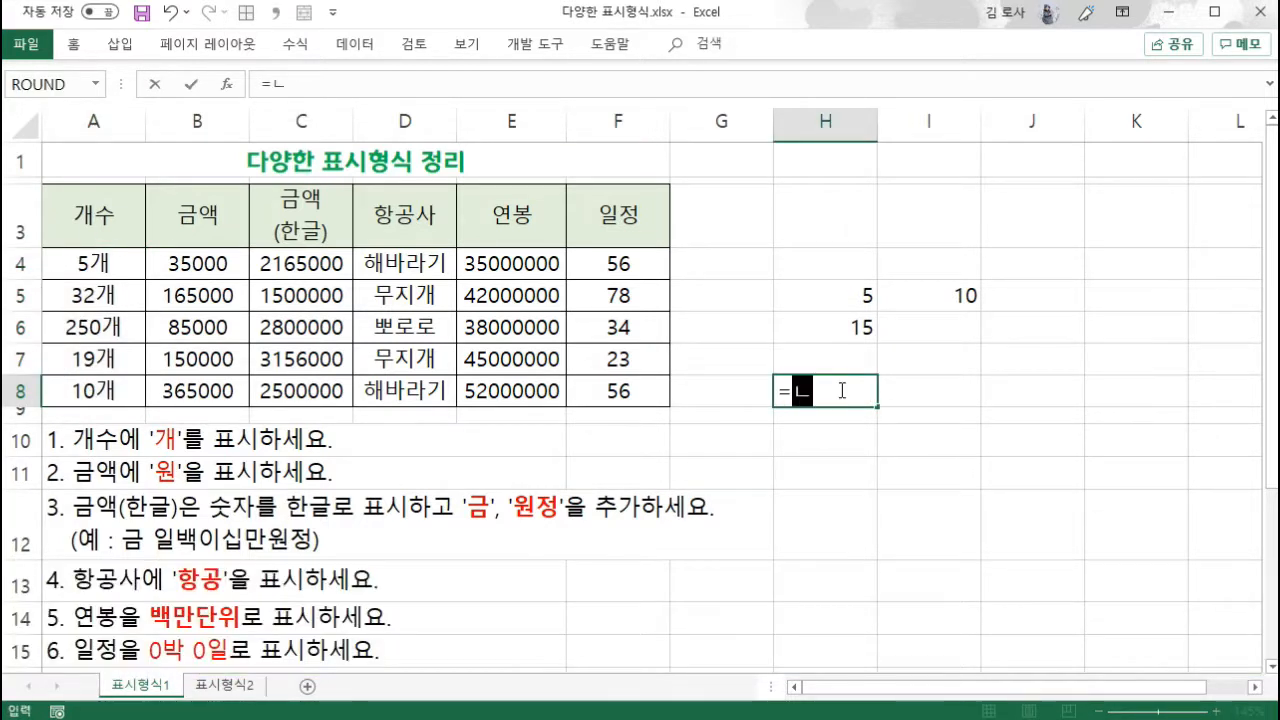
pyautogui.write('sum')
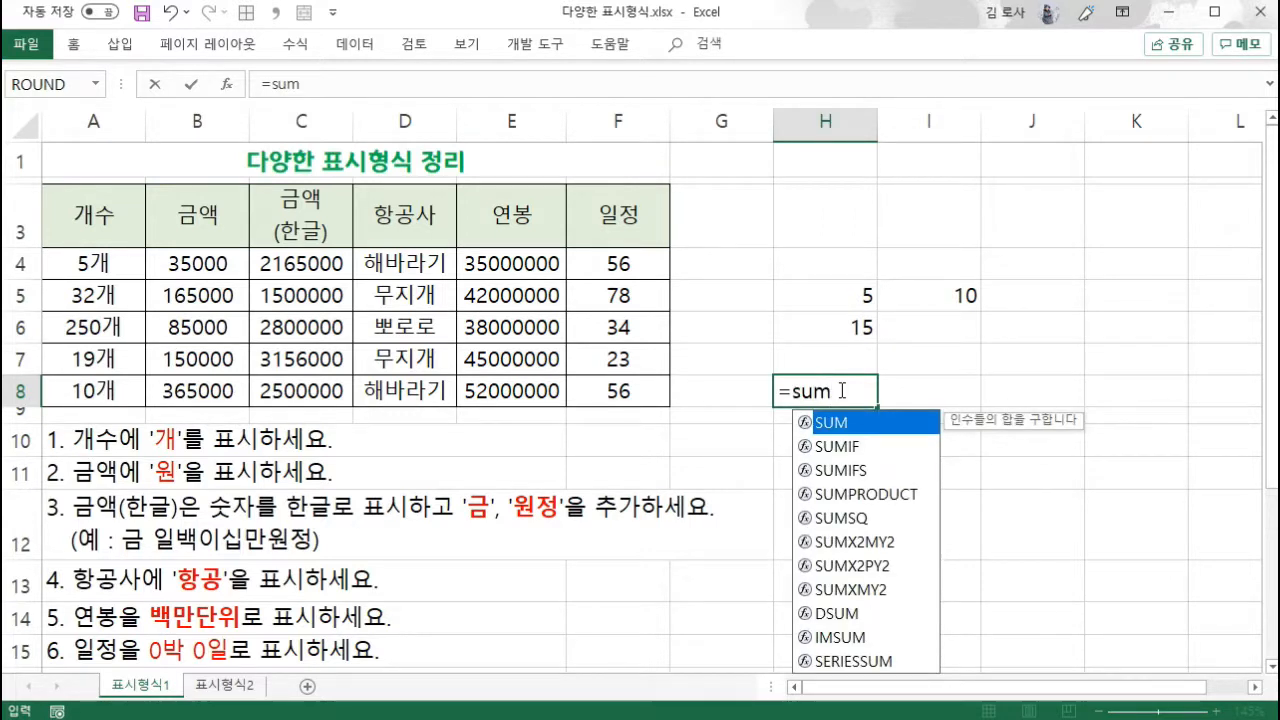
pyautogui.write('(')
pyautogui.moveTo(130, 268); pyautogui.dragTo(145, 392)
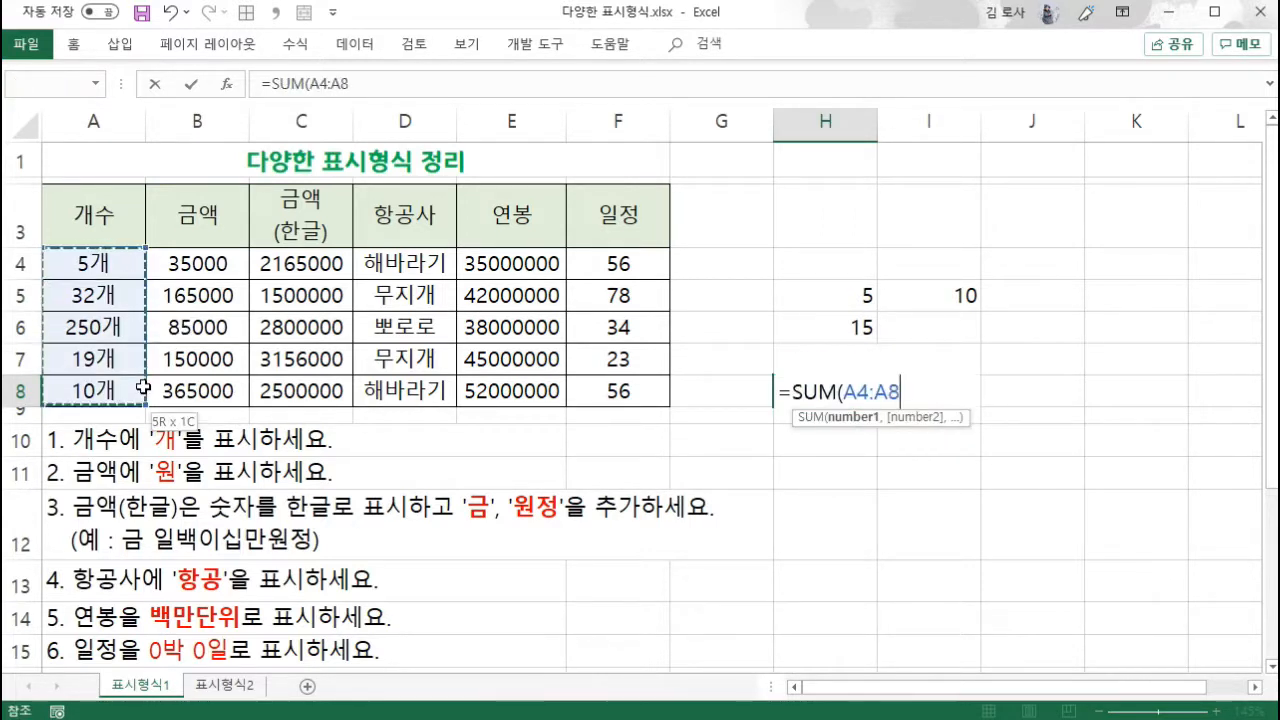
pyautogui.write(')')
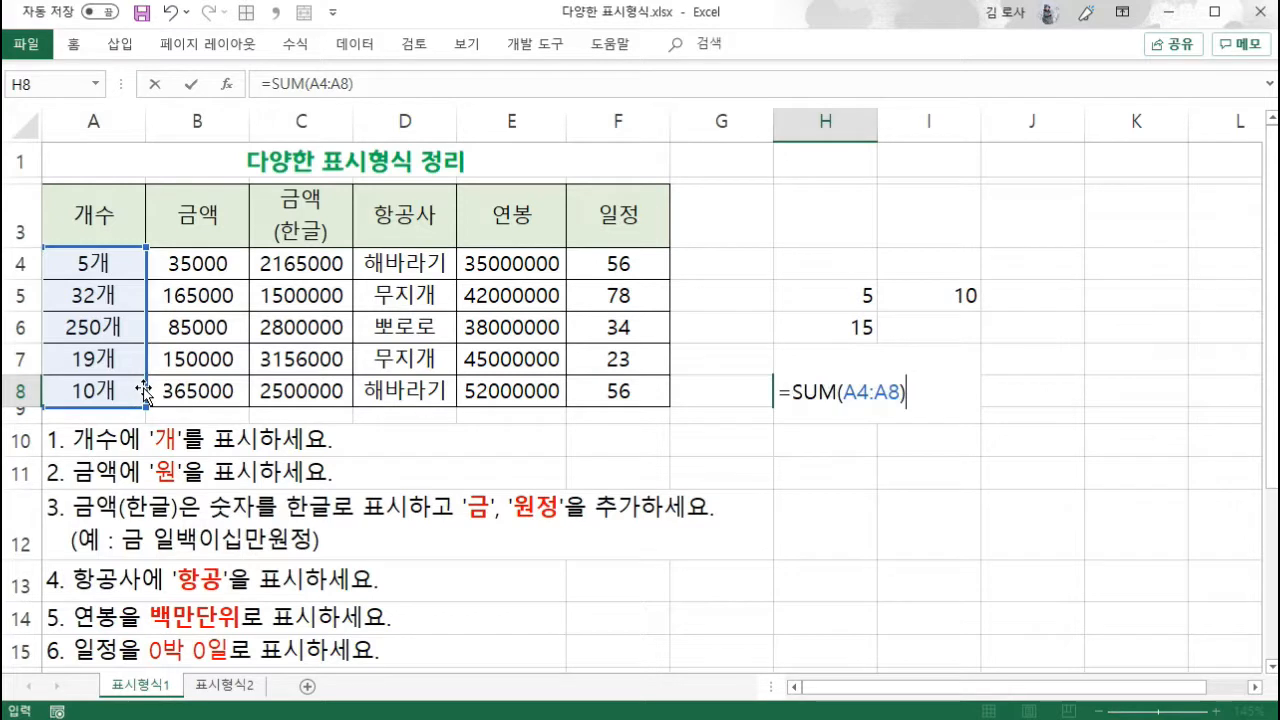
pyautogui.press('Return')
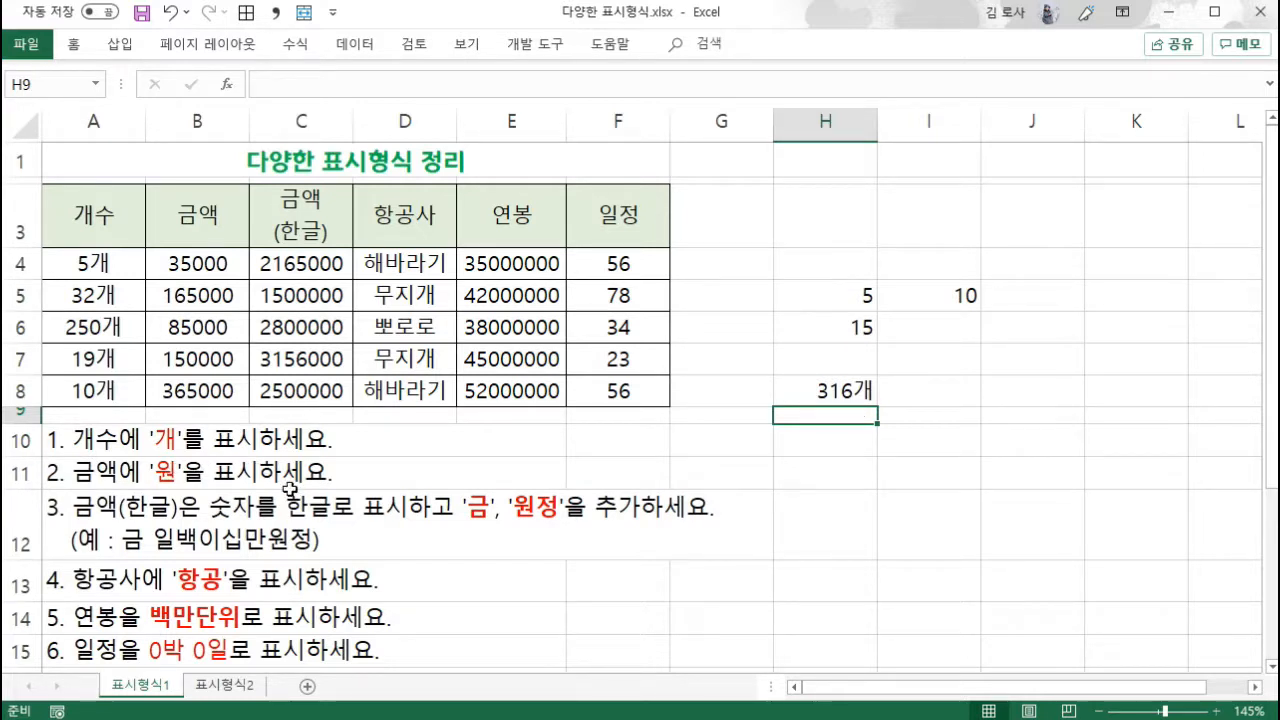
# - Apply the custom number format #,##0원 to the 금액 values in B4:B8
pyautogui.moveTo(219, 262); pyautogui.dragTo(226, 389)
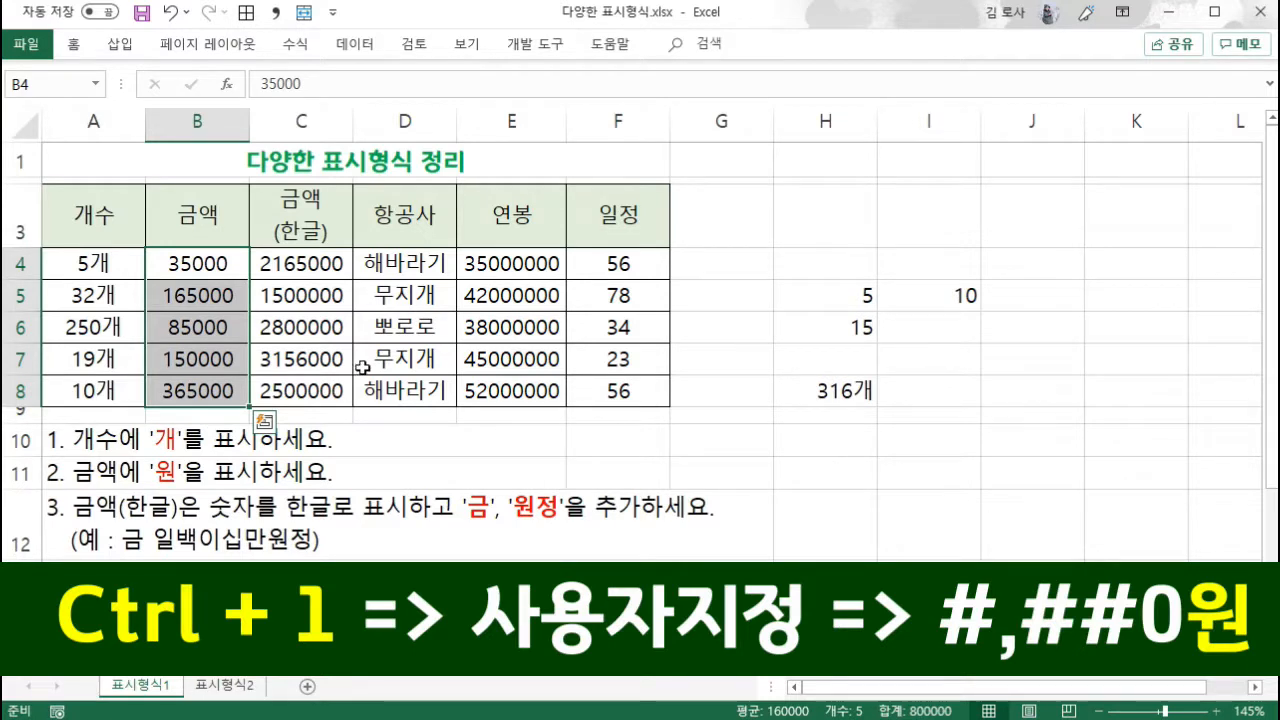
pyautogui.hotkey('ctrl', '1')
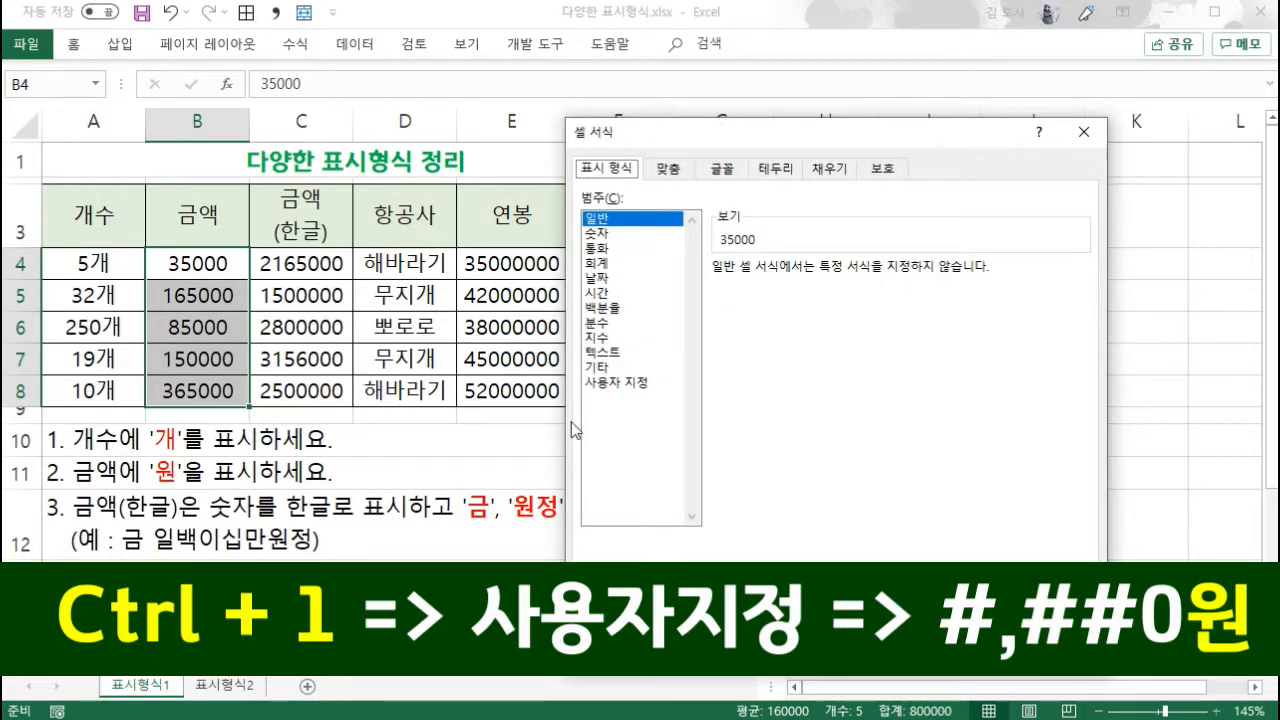
pyautogui.click(633, 383)
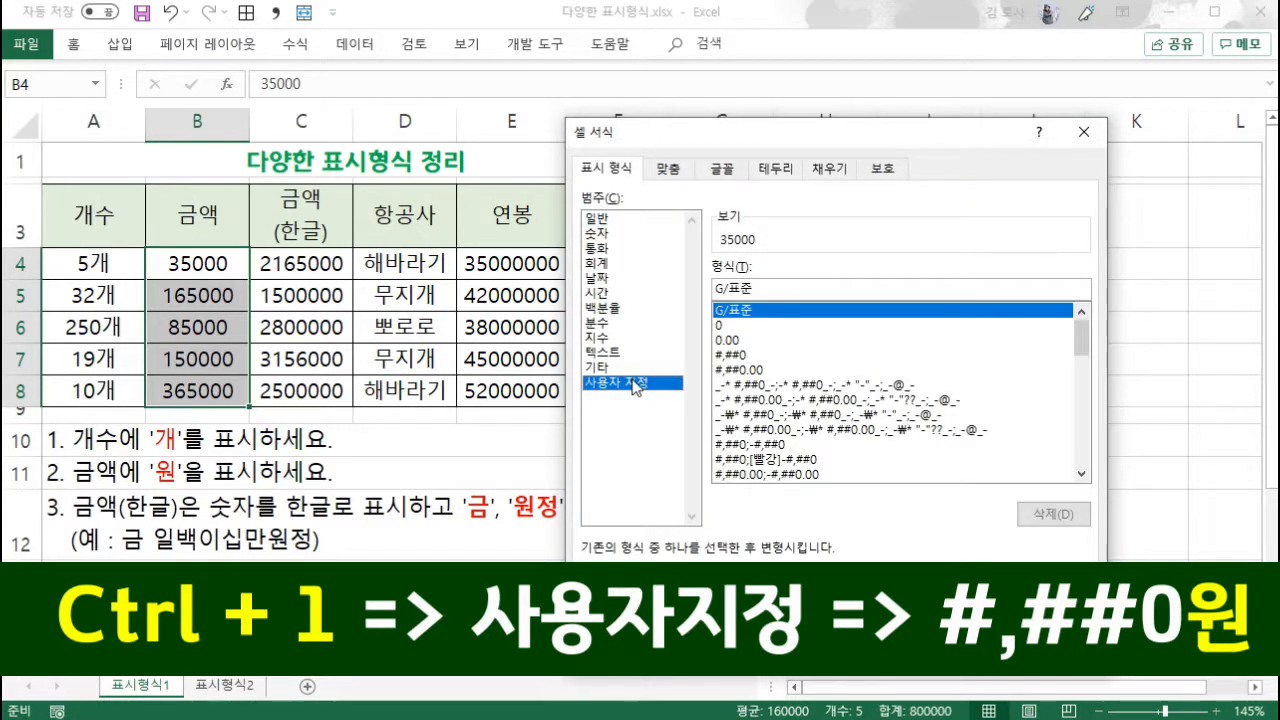
pyautogui.click(748, 356)
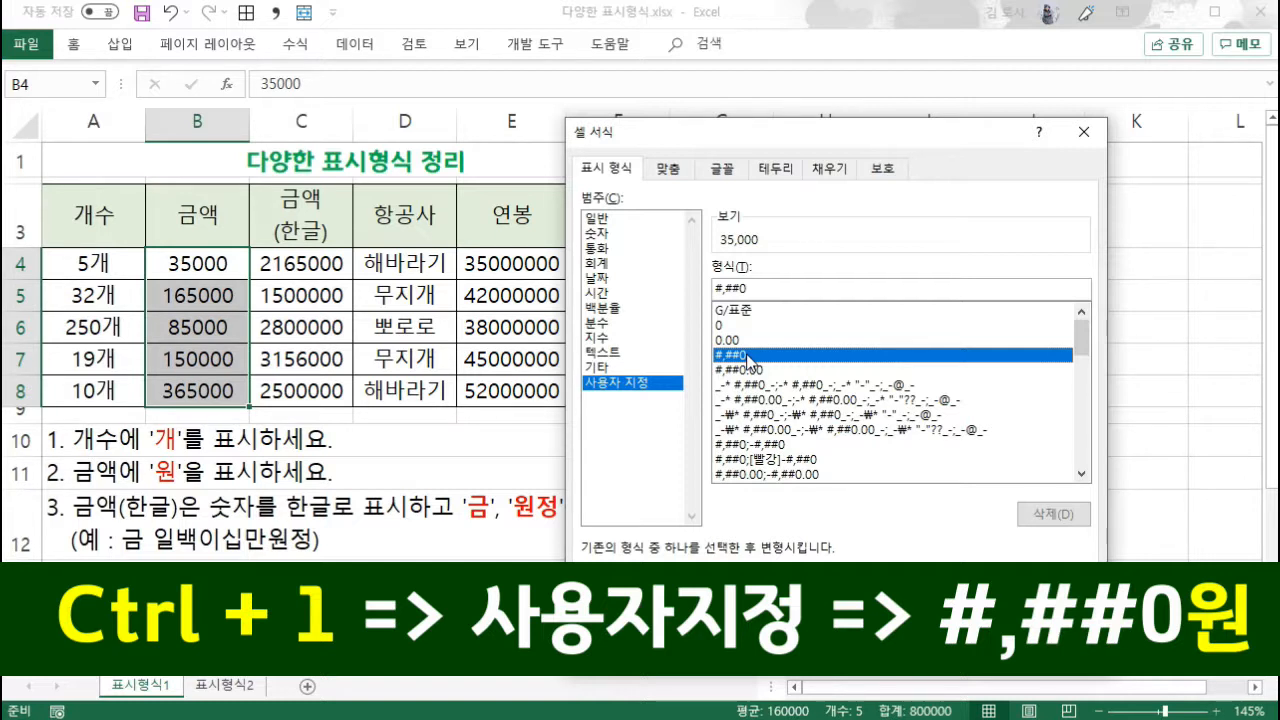
pyautogui.click(779, 290)
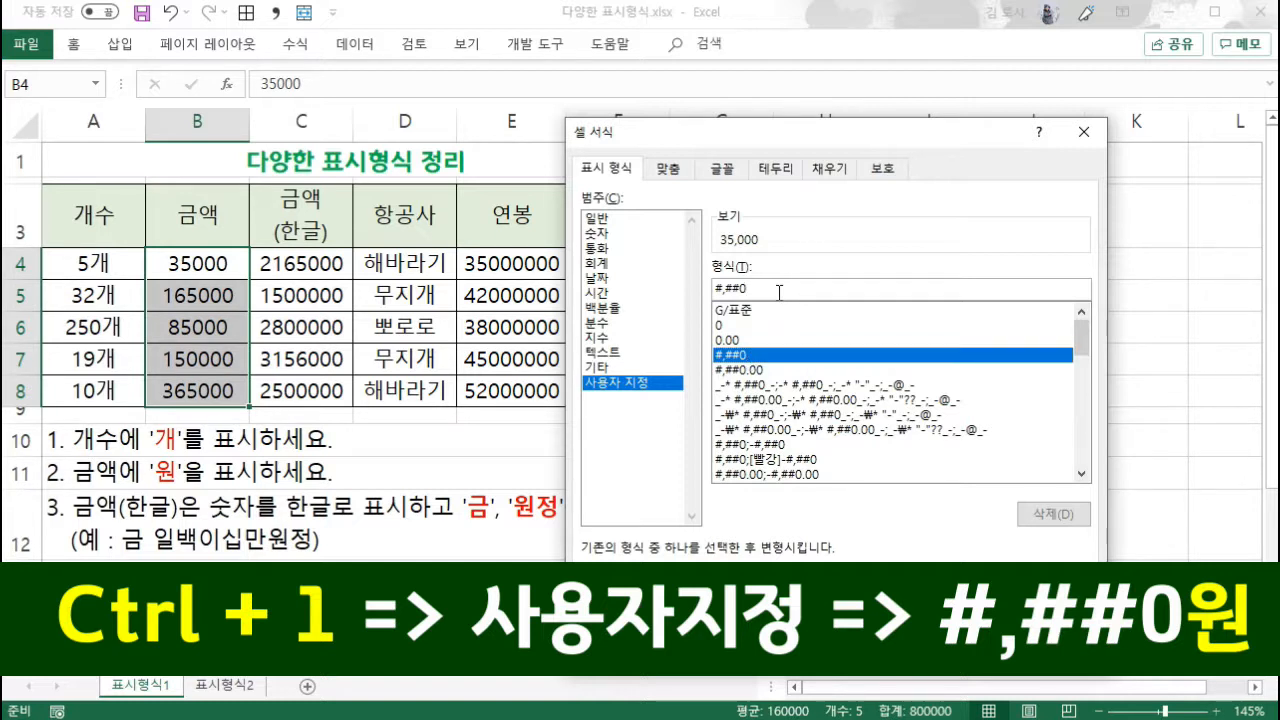
pyautogui.write('ㅇ')
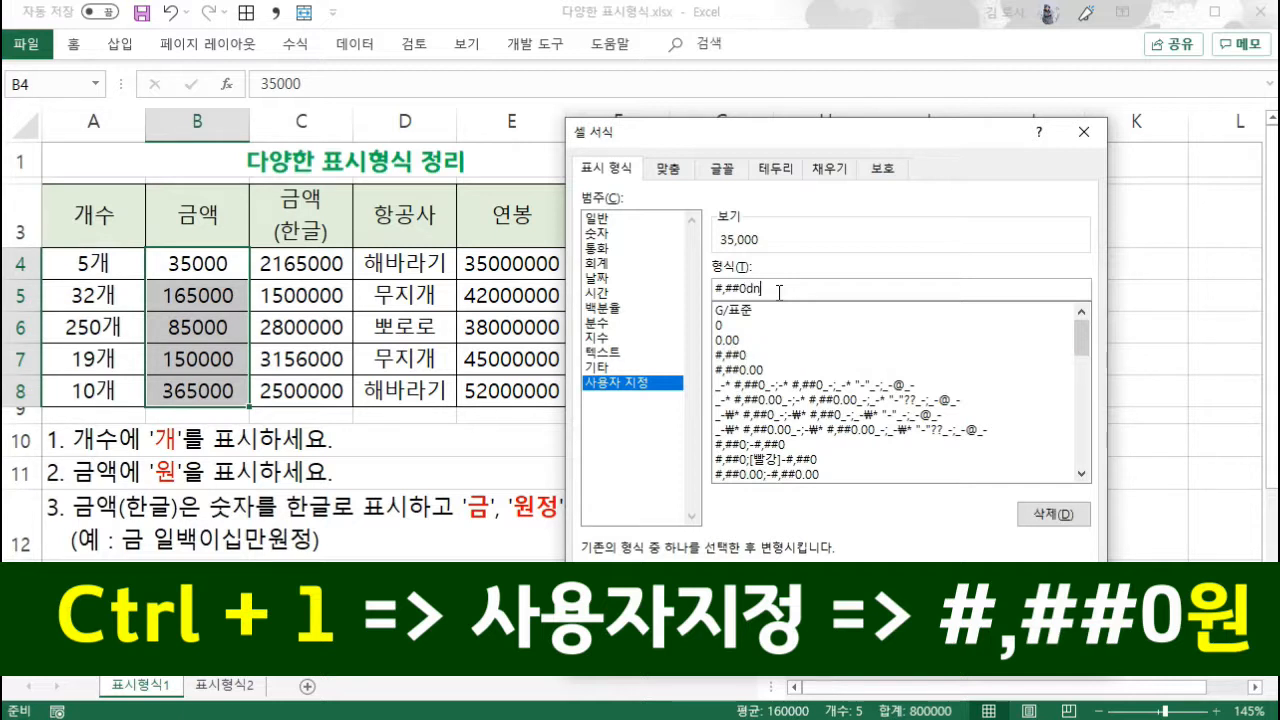
pyautogui.write('원')
pyautogui.press('Return')
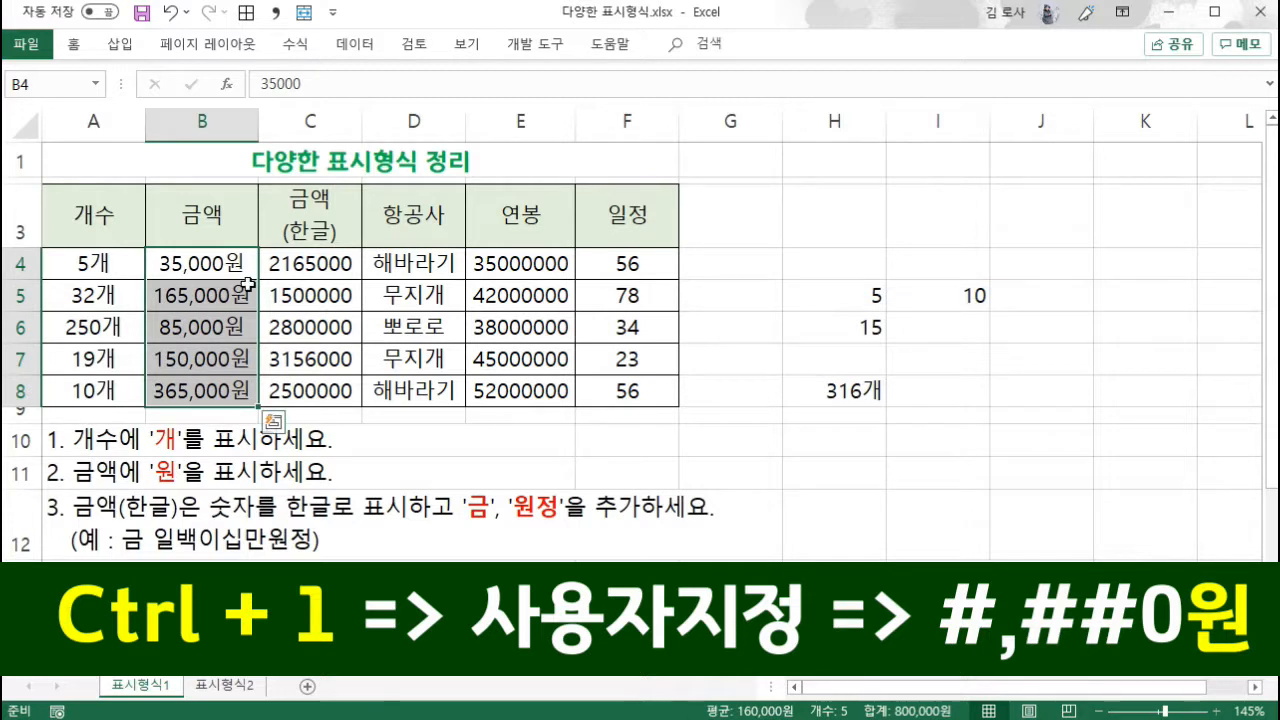
# - Right-align the 개수 and 금액 values in A4:B8
pyautogui.moveTo(95, 265); pyautogui.dragTo(182, 392)
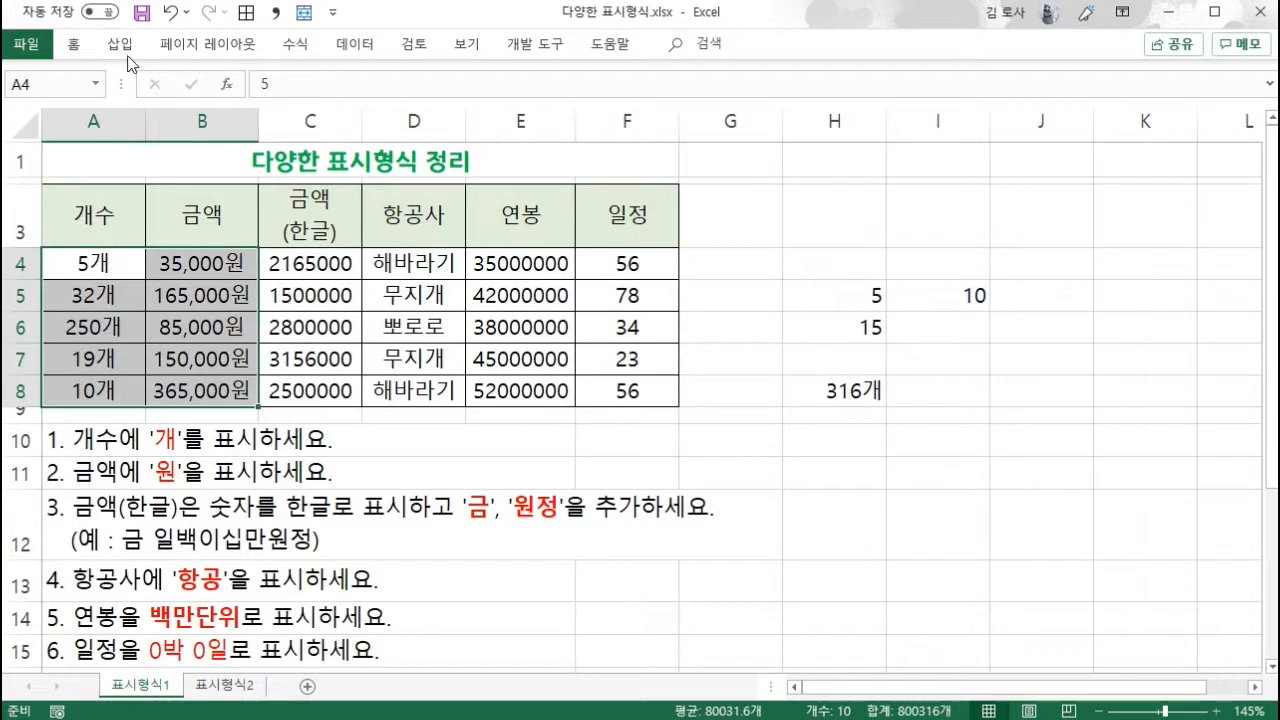
pyautogui.click(73, 45)
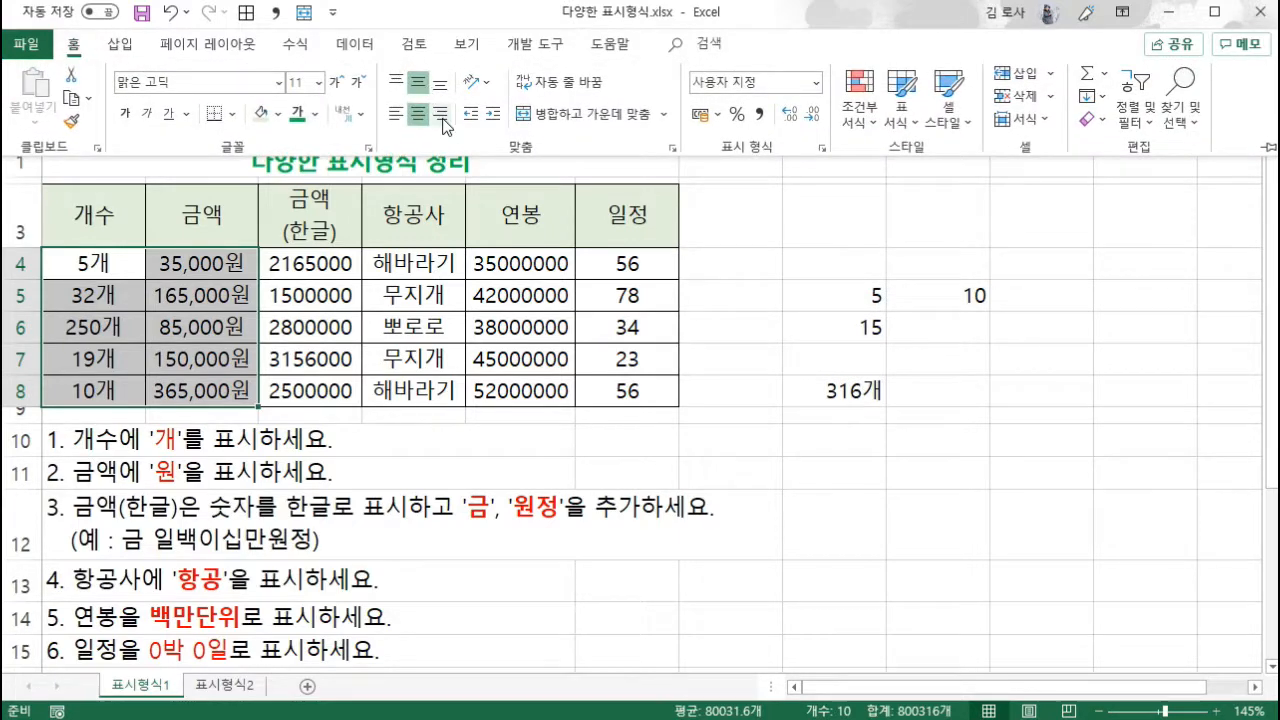
pyautogui.click(440, 114)
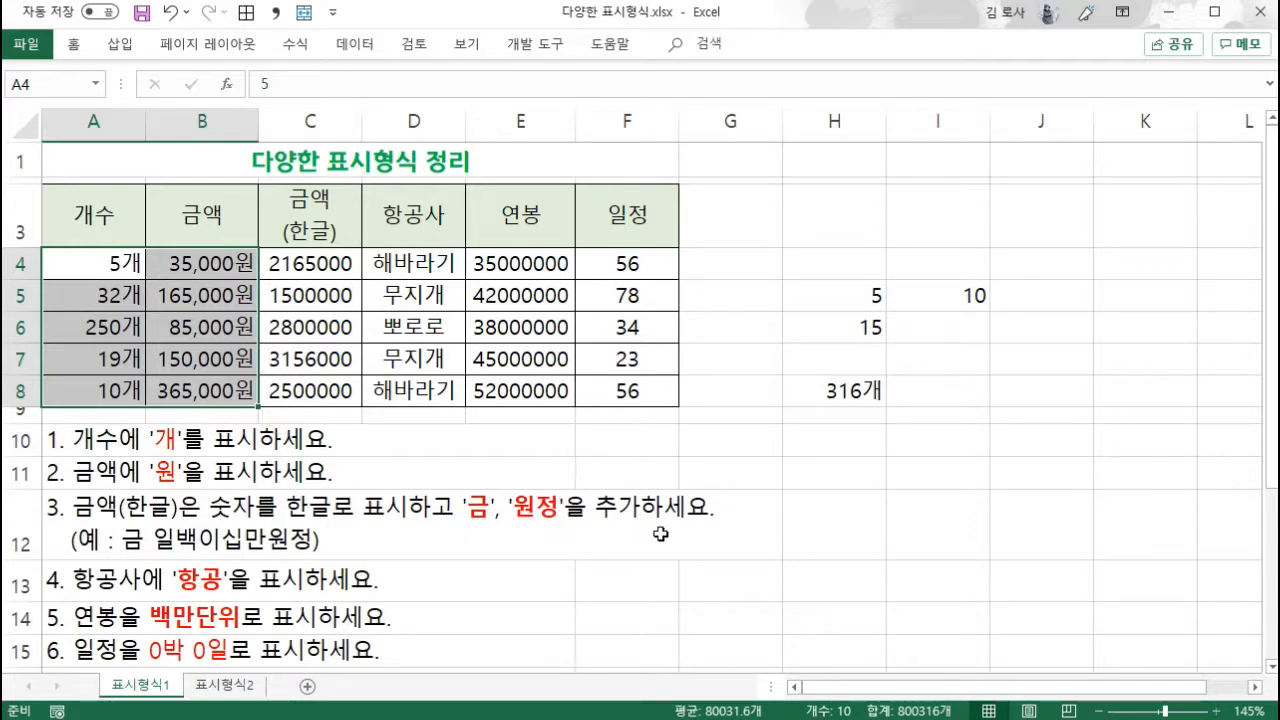
pyautogui.hotkey('ctrl', 'v')
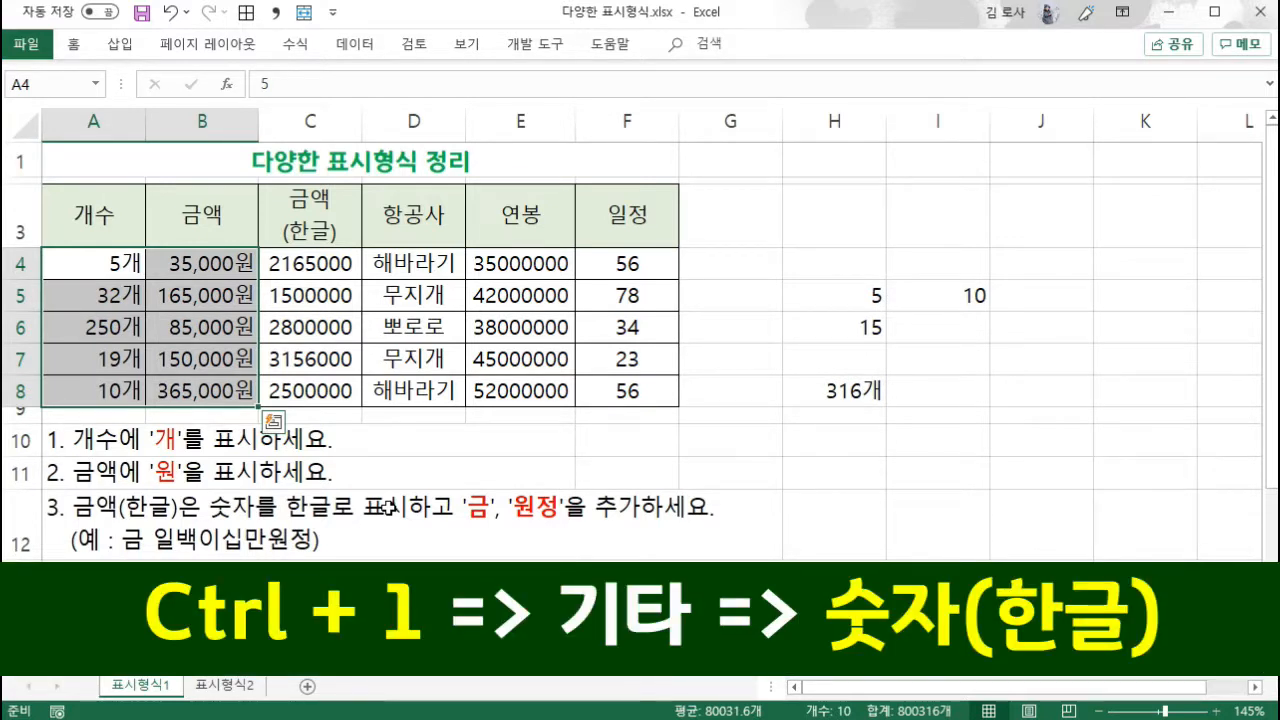
# - Format the 금액(한글) values in C4:C8 with the 기타 category's 숫자(한글) type, using the 한국어 locale
pyautogui.moveTo(315, 264); pyautogui.dragTo(323, 390)
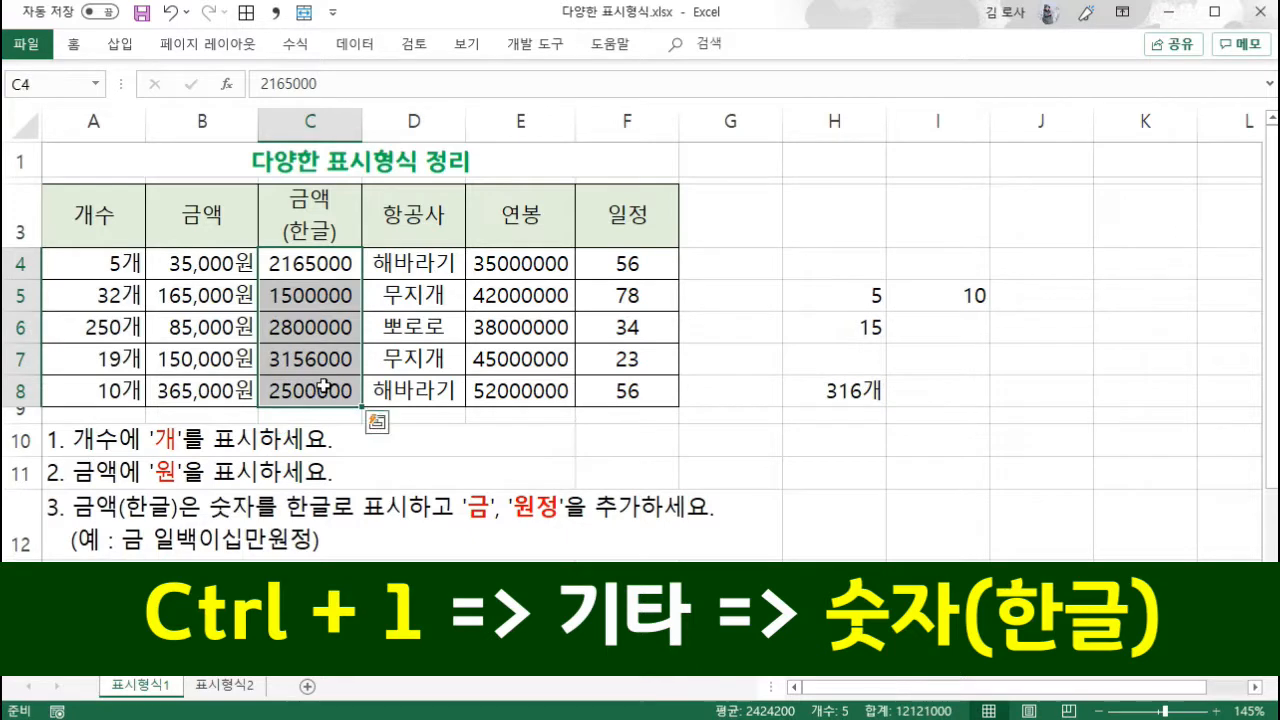
pyautogui.hotkey('ctrl', '1')
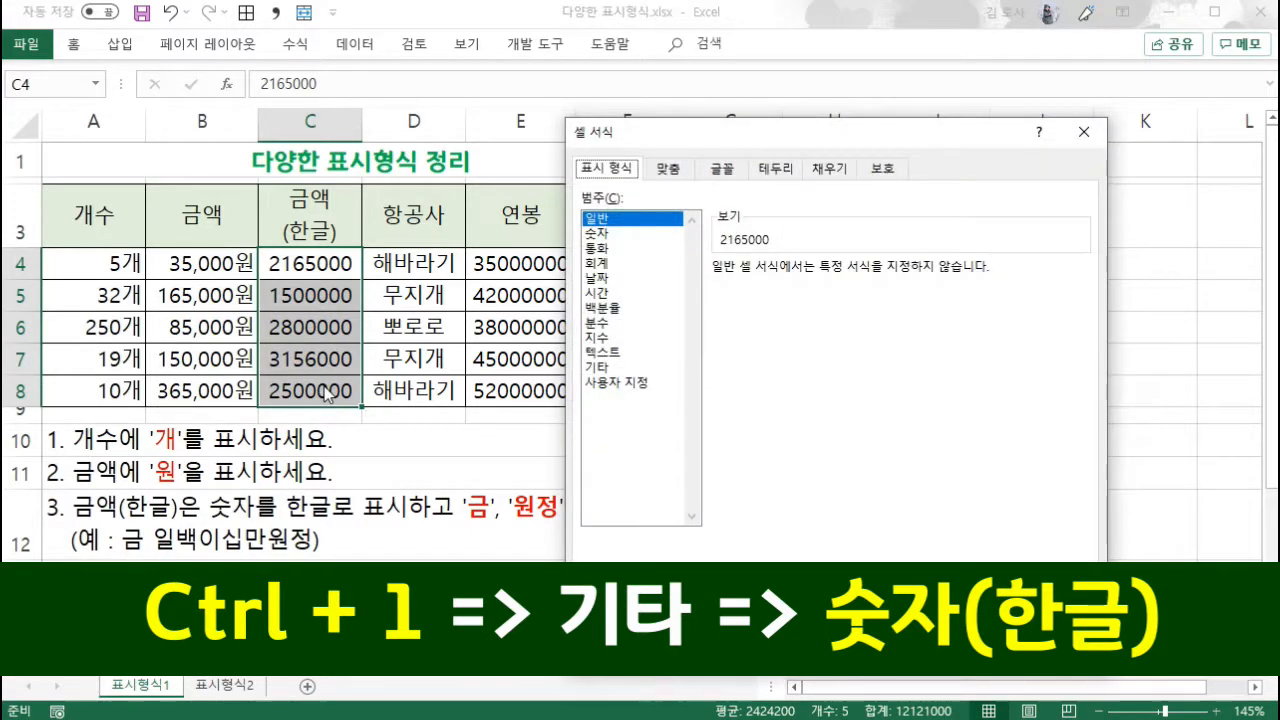
pyautogui.click(597, 367)
pyautogui.click(747, 377)
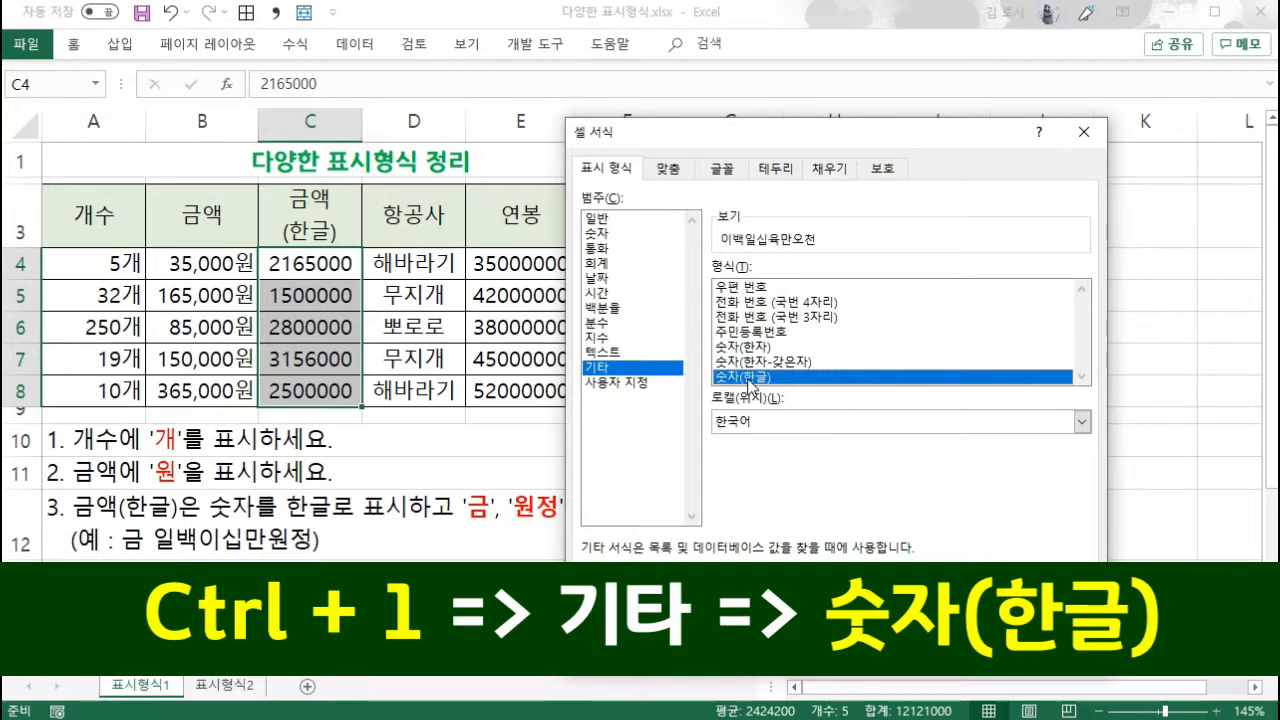
pyautogui.click(970, 656)
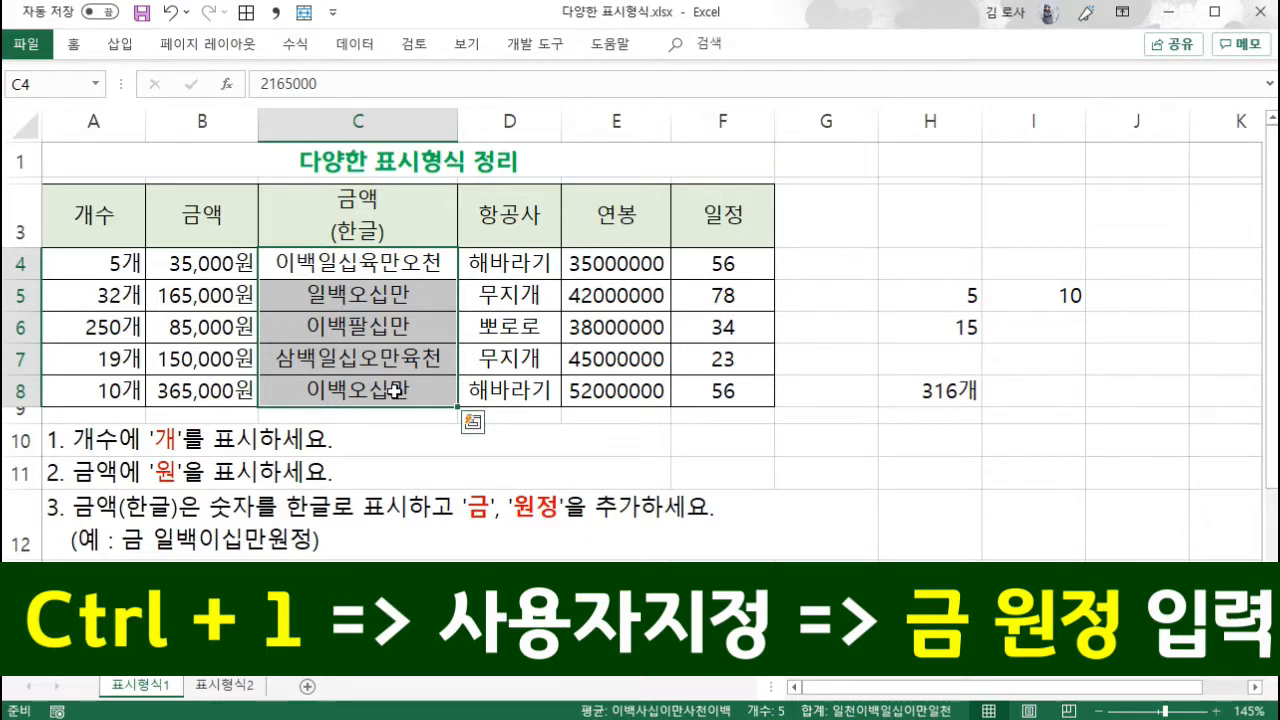
# - Extend the custom number format of the 금액(한글) values in C4:C8 to 금 [DBNum4][$-ko-KR]G/표준원정
pyautogui.hotkey('ctrl', '1')
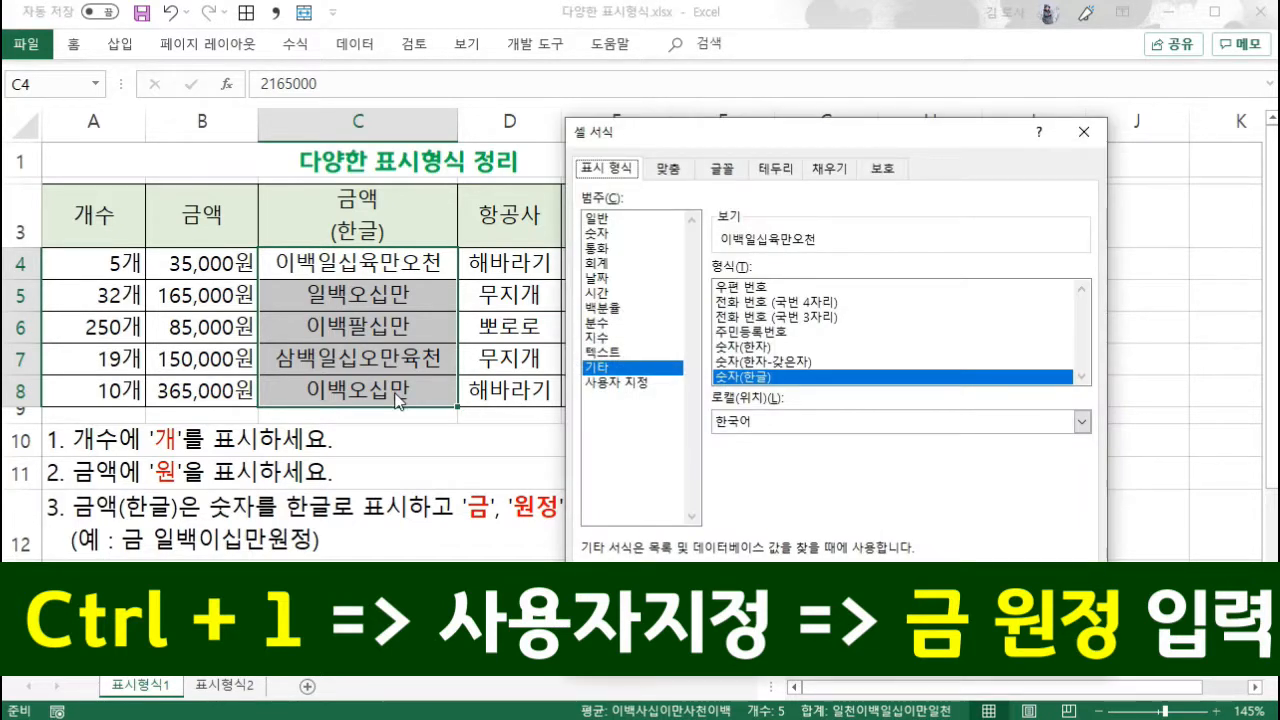
pyautogui.click(612, 385)
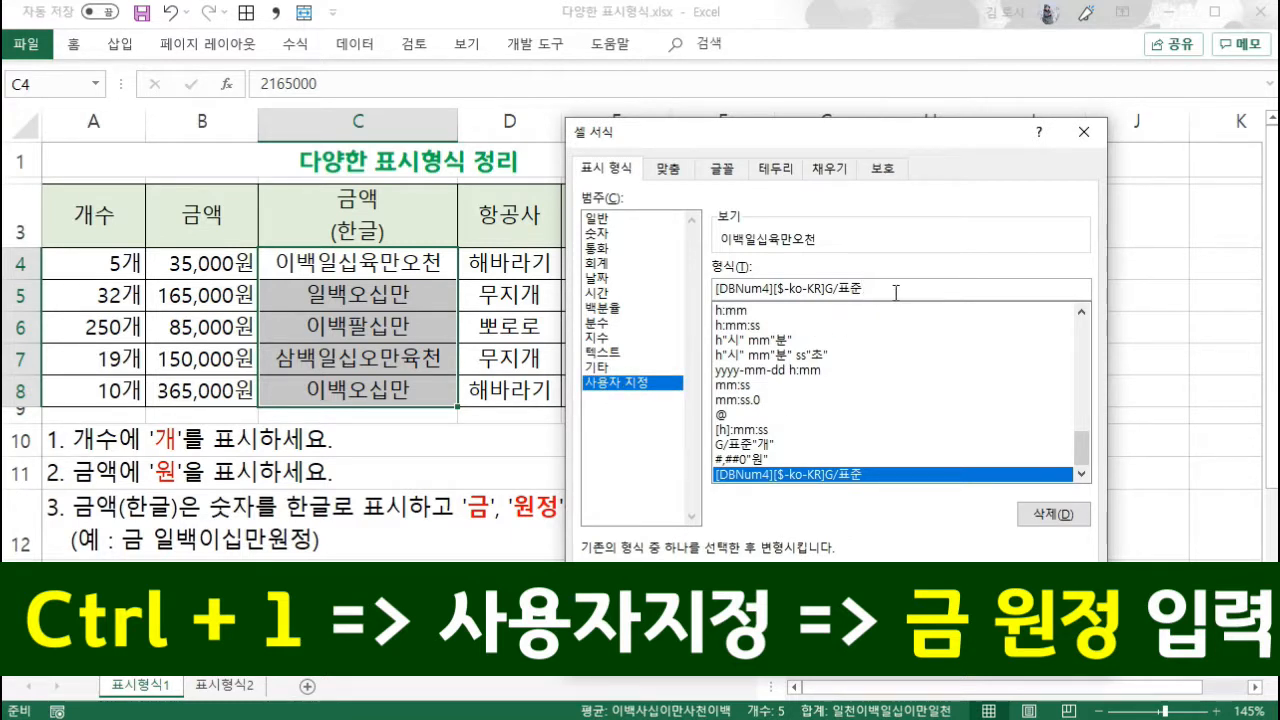
pyautogui.write('원정')
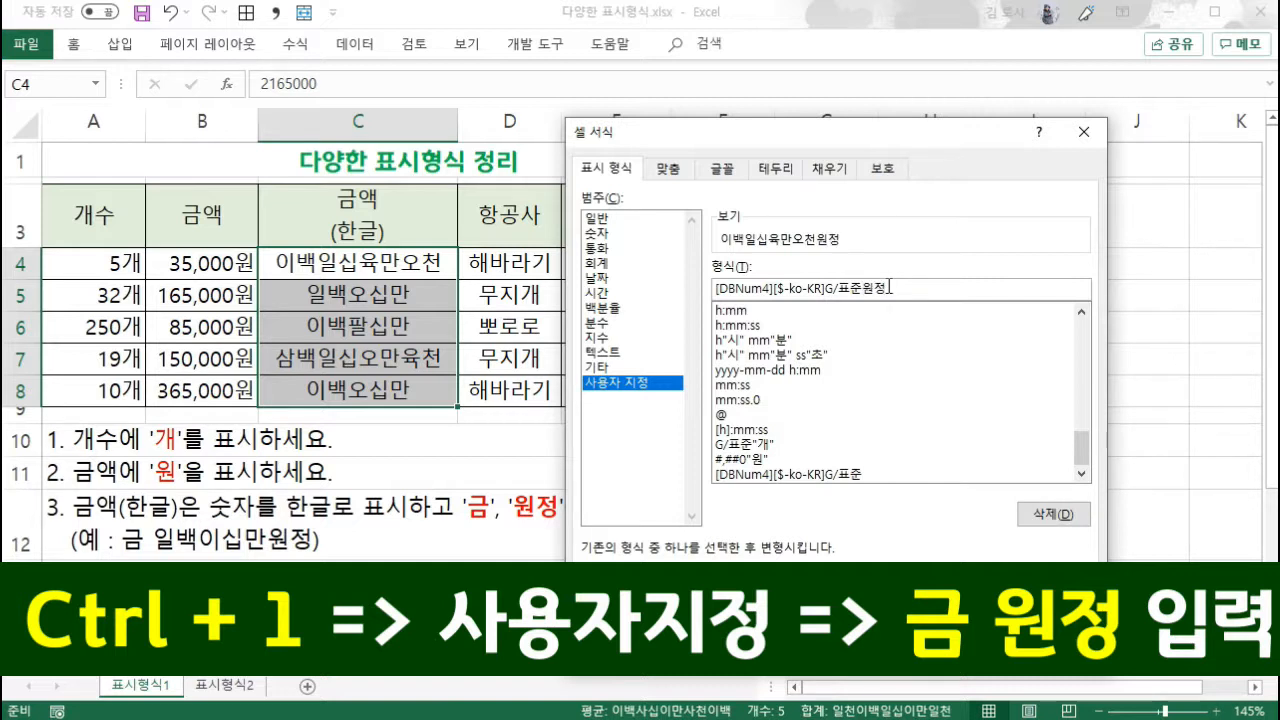
pyautogui.press('Home')
pyautogui.write('금')
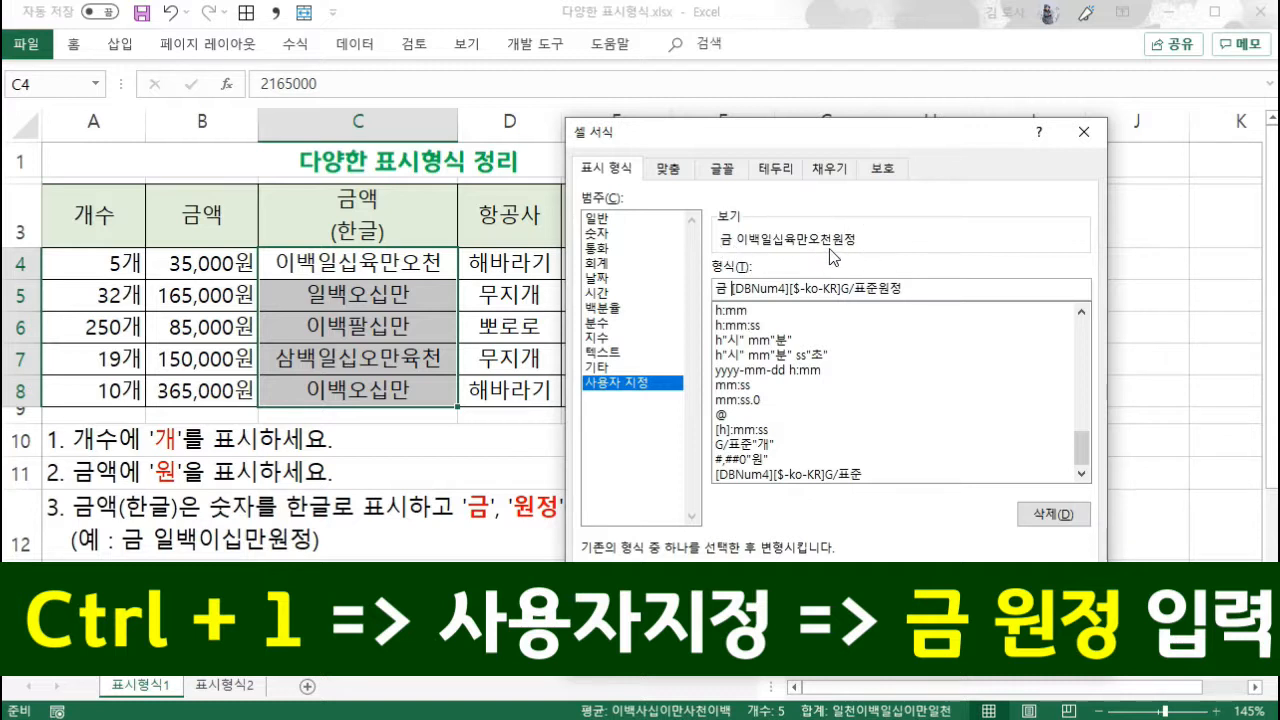
pyautogui.press('Return')
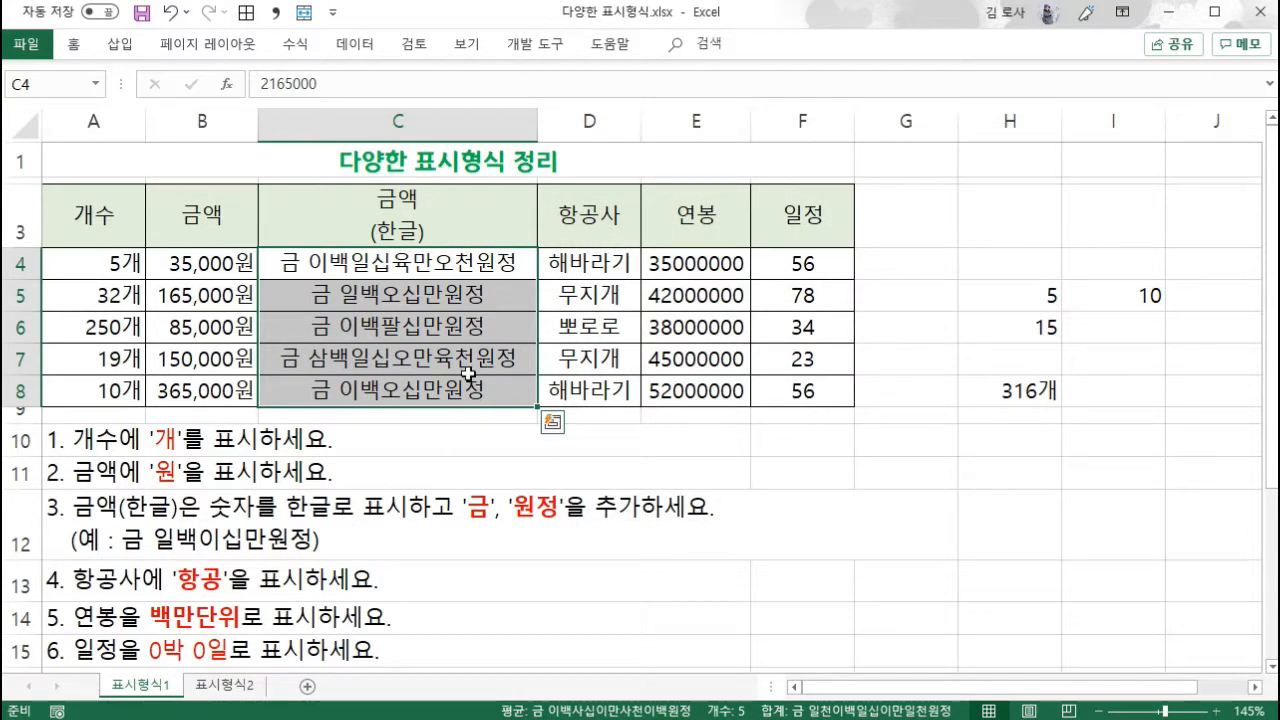
# - Right-align the 금액(한글) values in C4:C8
pyautogui.click(73, 44)
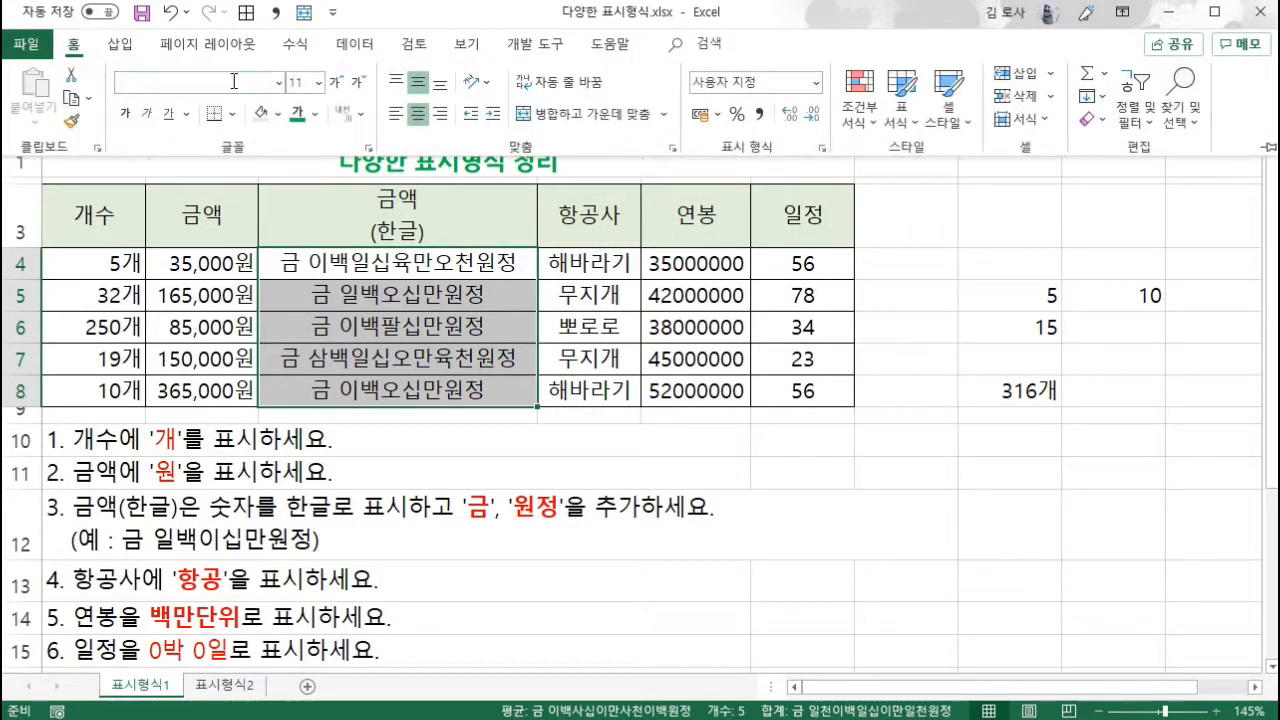
pyautogui.click(440, 113)
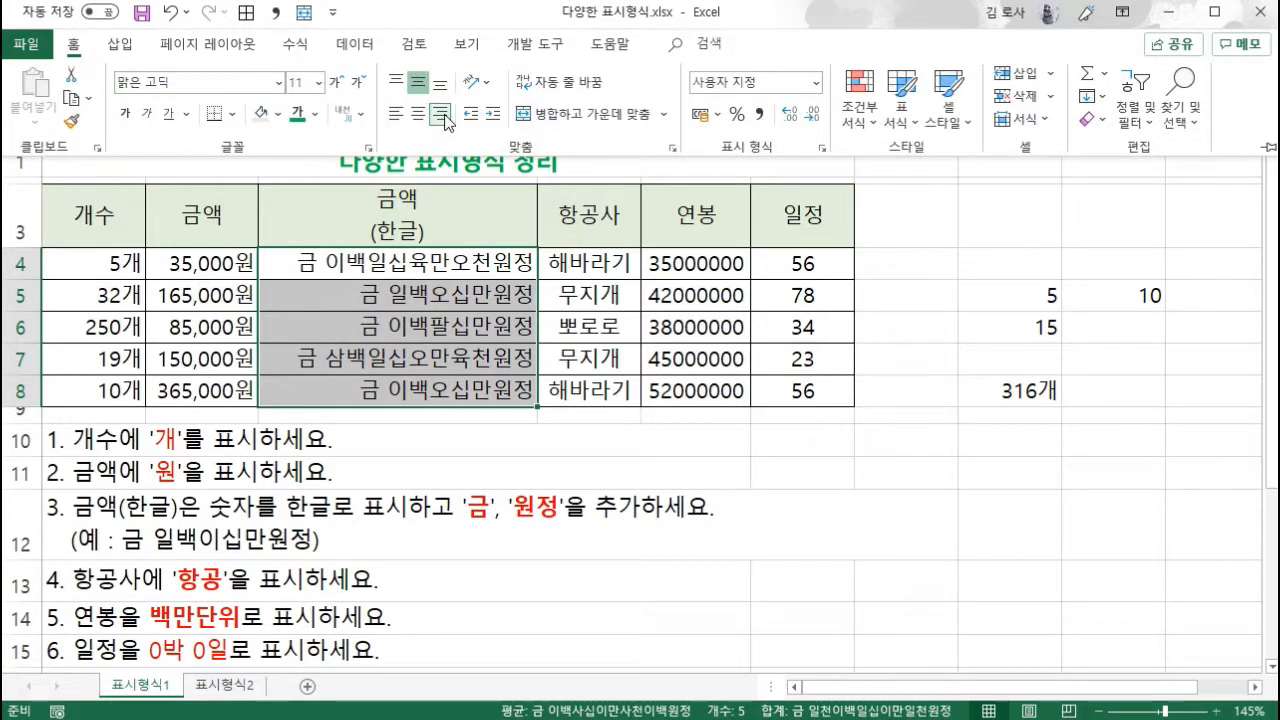
pyautogui.click(855, 456)
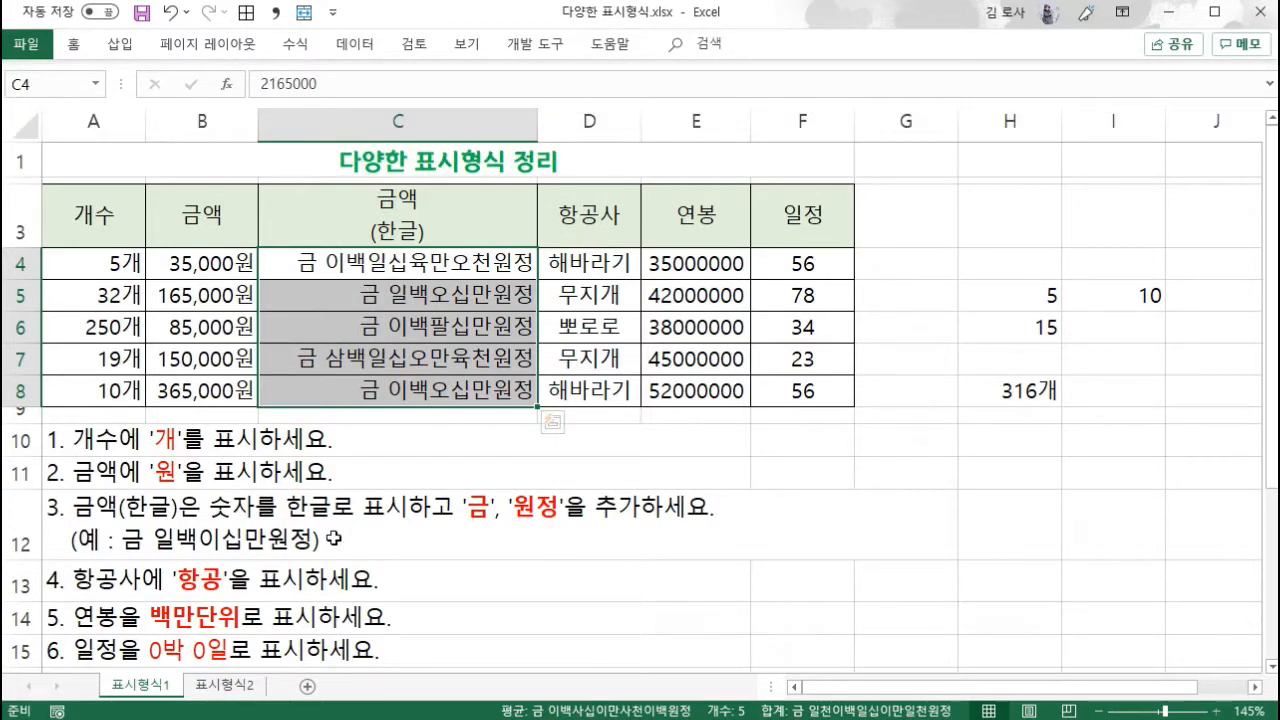
pyautogui.click(300, 505)
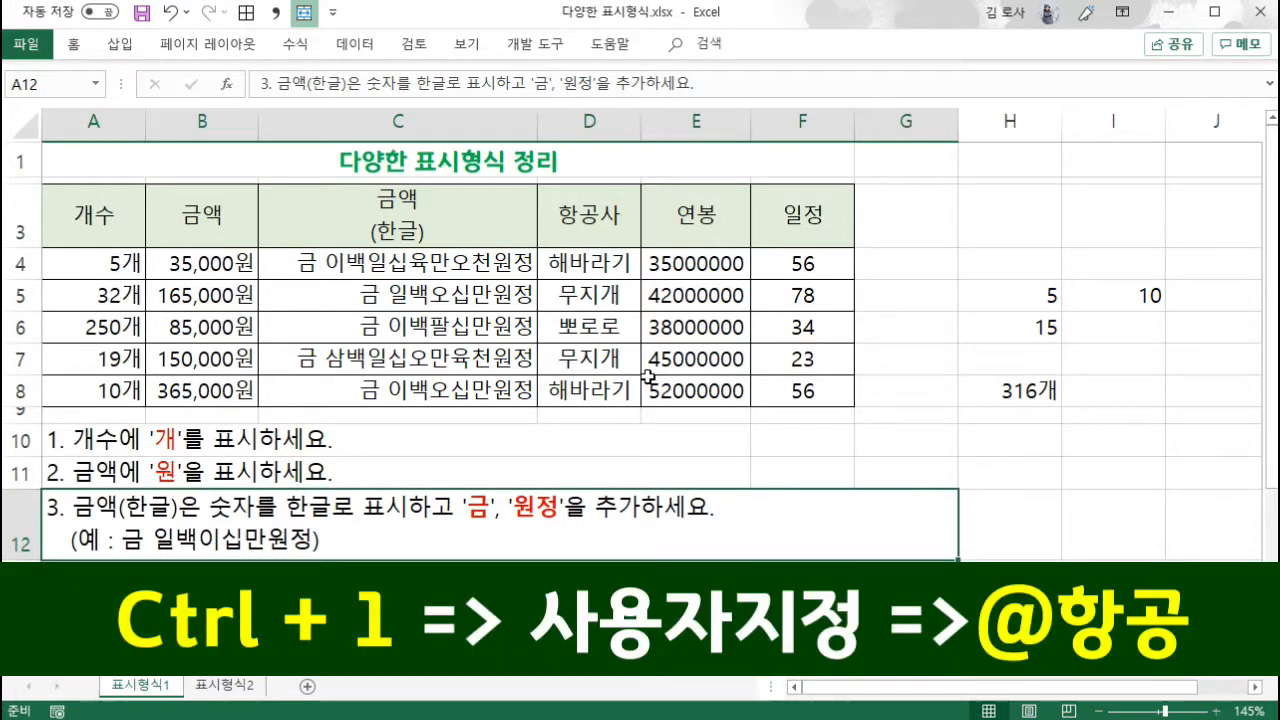
pyautogui.moveTo(609, 264); pyautogui.dragTo(625, 382)
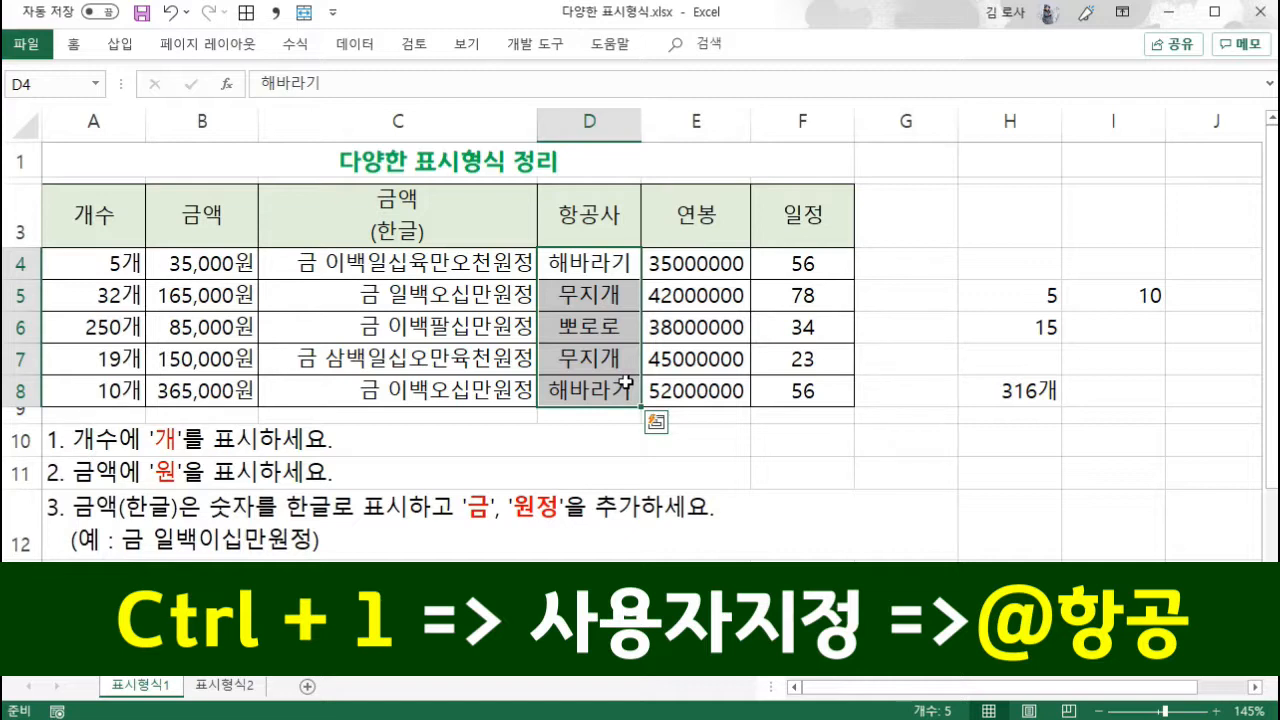
pyautogui.hotkey('ctrl', '1')
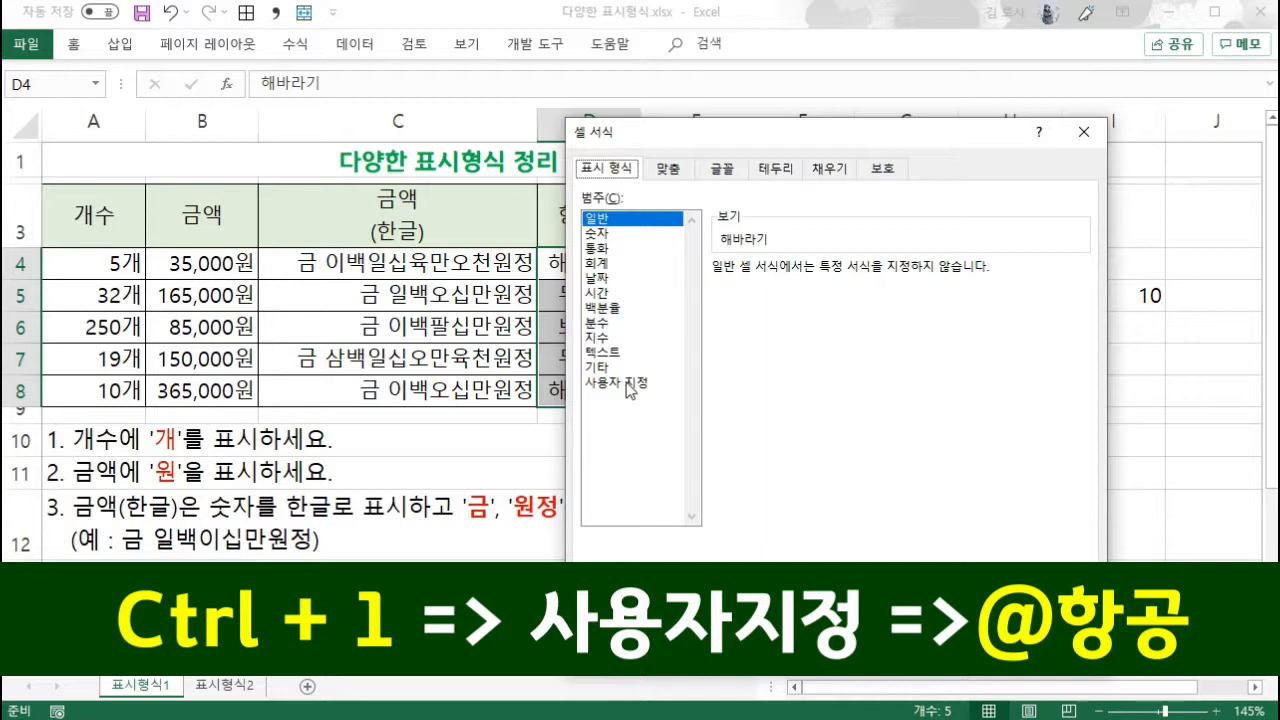
pyautogui.click(627, 384)
pyautogui.moveTo(760, 286); pyautogui.dragTo(708, 290)
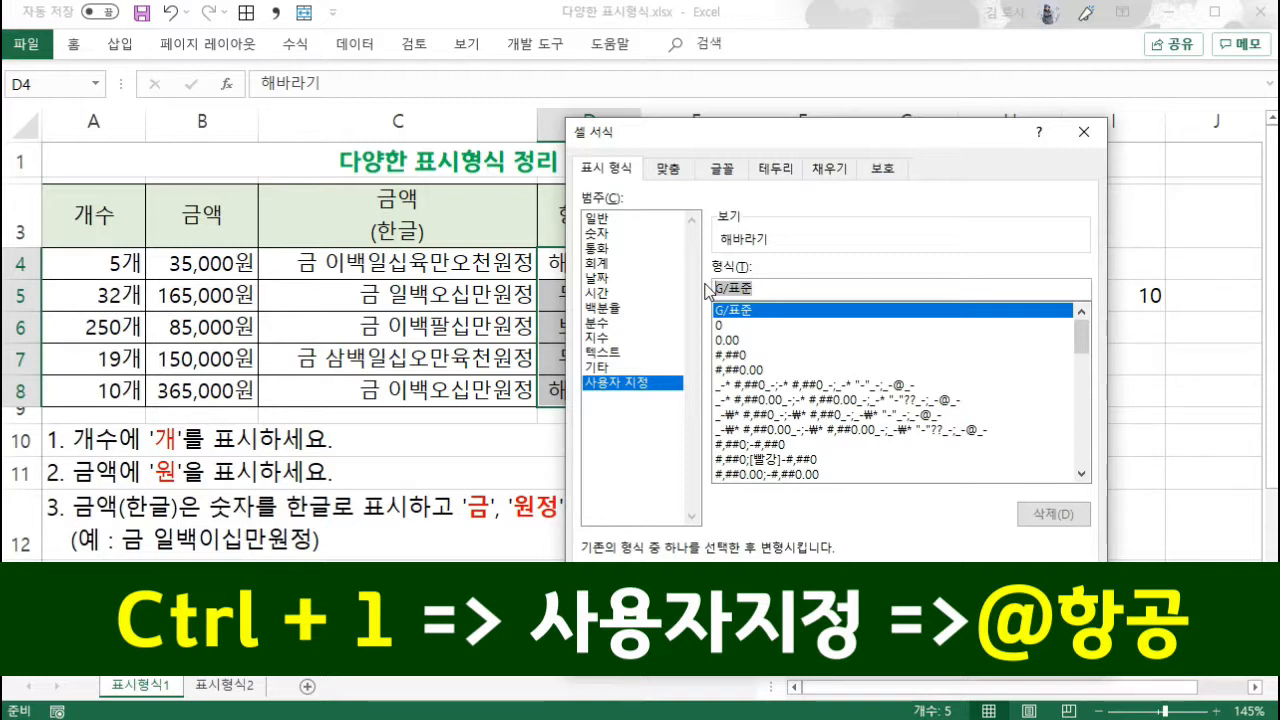
pyautogui.write('@')
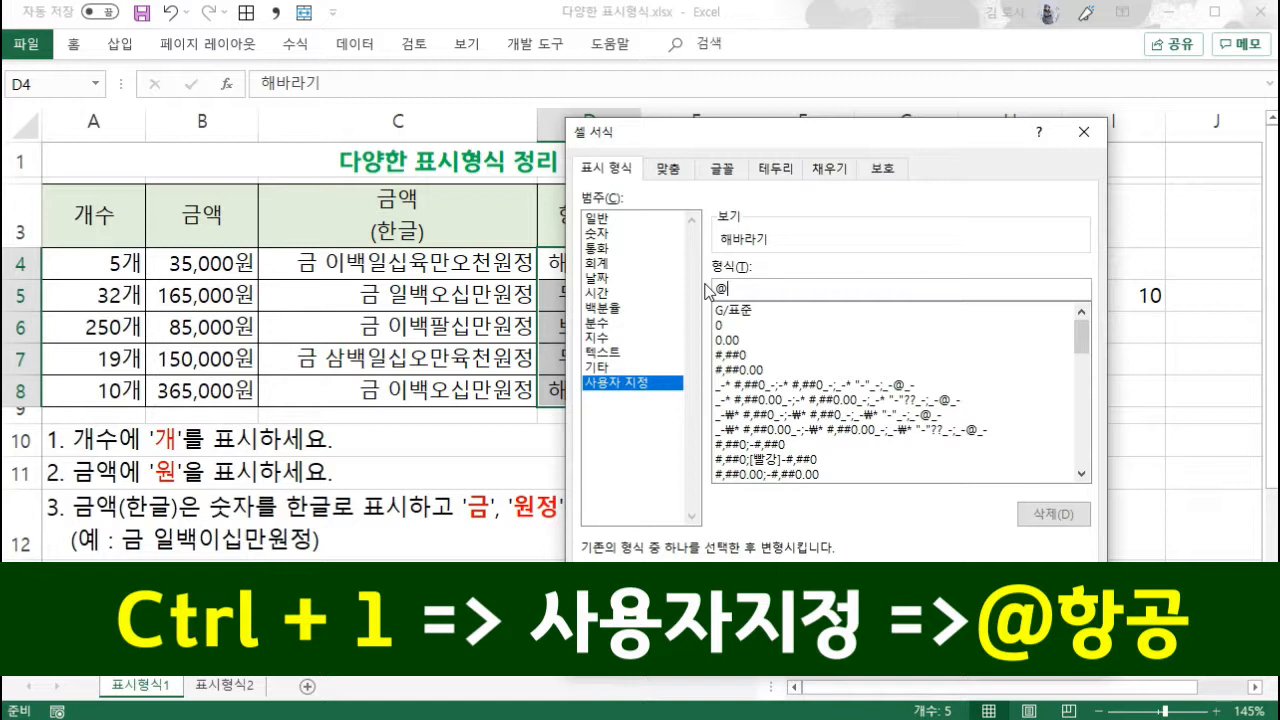
pyautogui.write('항공')
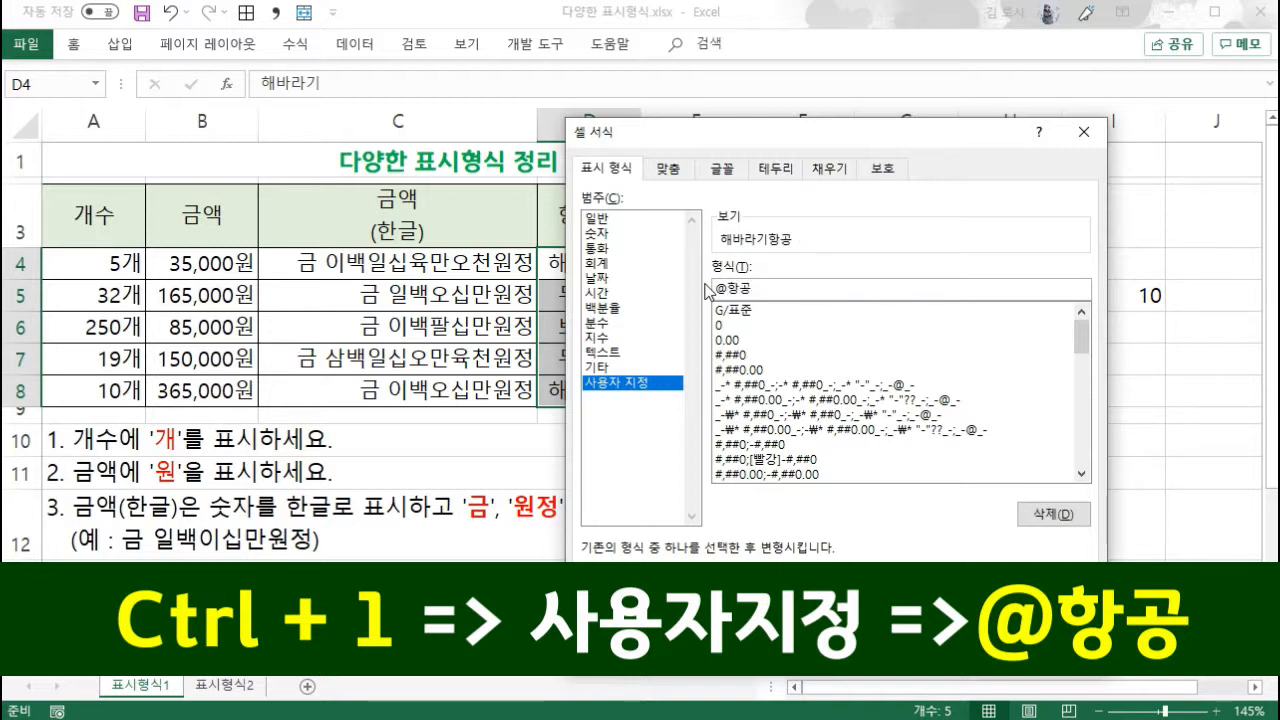
pyautogui.moveTo(700, 131); pyautogui.dragTo(811, 137)
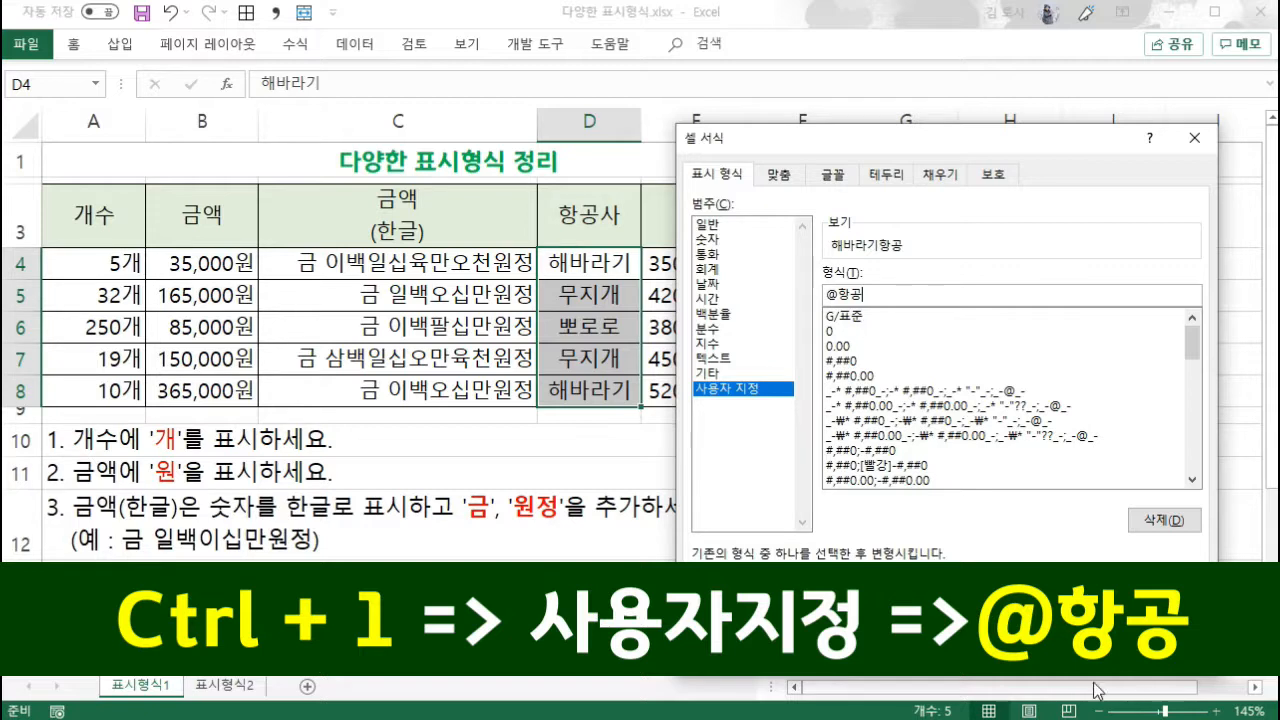
pyautogui.press('Return')
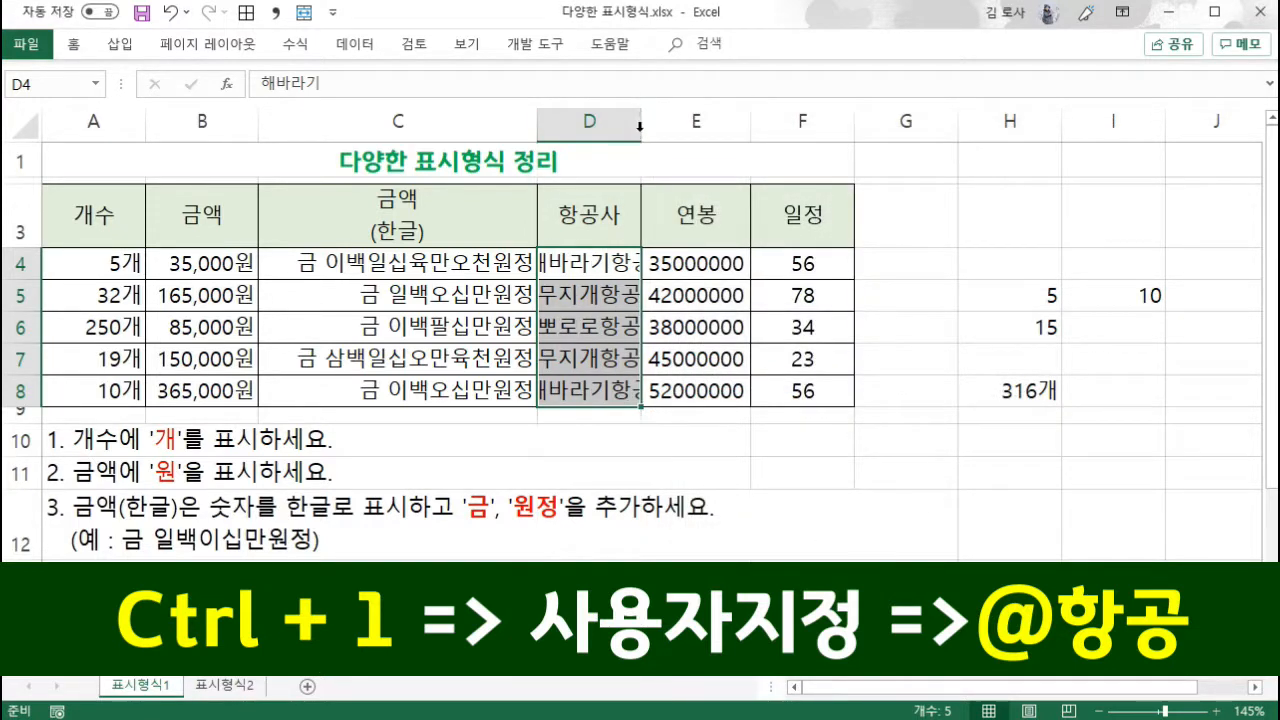
pyautogui.doubleClick(640, 125)
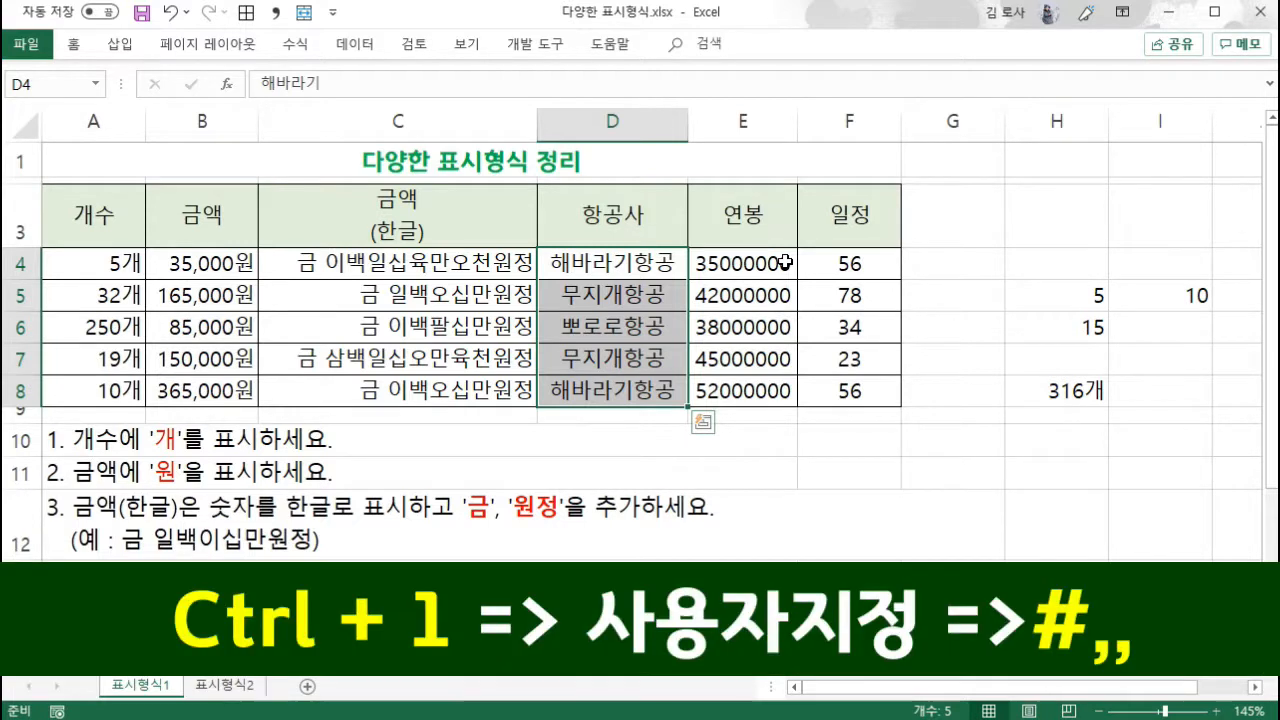
# - Apply the custom number format #,, to the 연봉 values in E4:E8 to show them in millions
pyautogui.click(785, 262)
pyautogui.moveTo(785, 262); pyautogui.dragTo(789, 392)
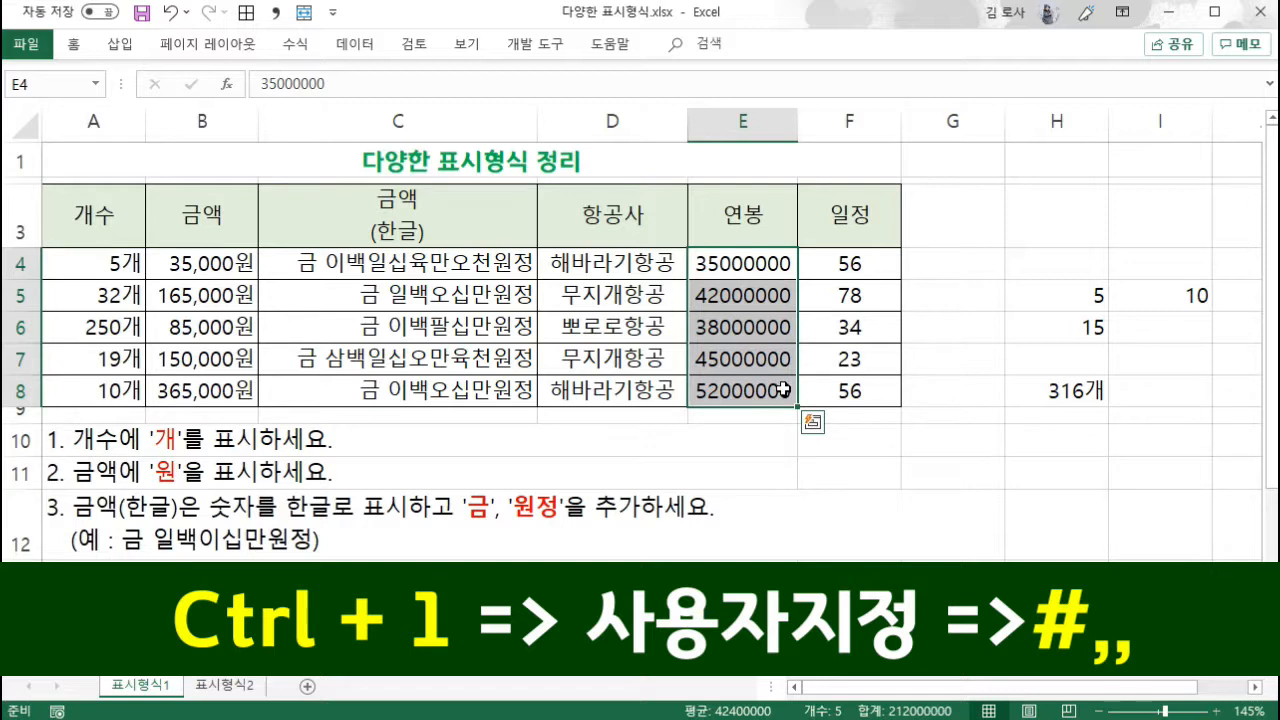
pyautogui.hotkey('ctrl', '1')
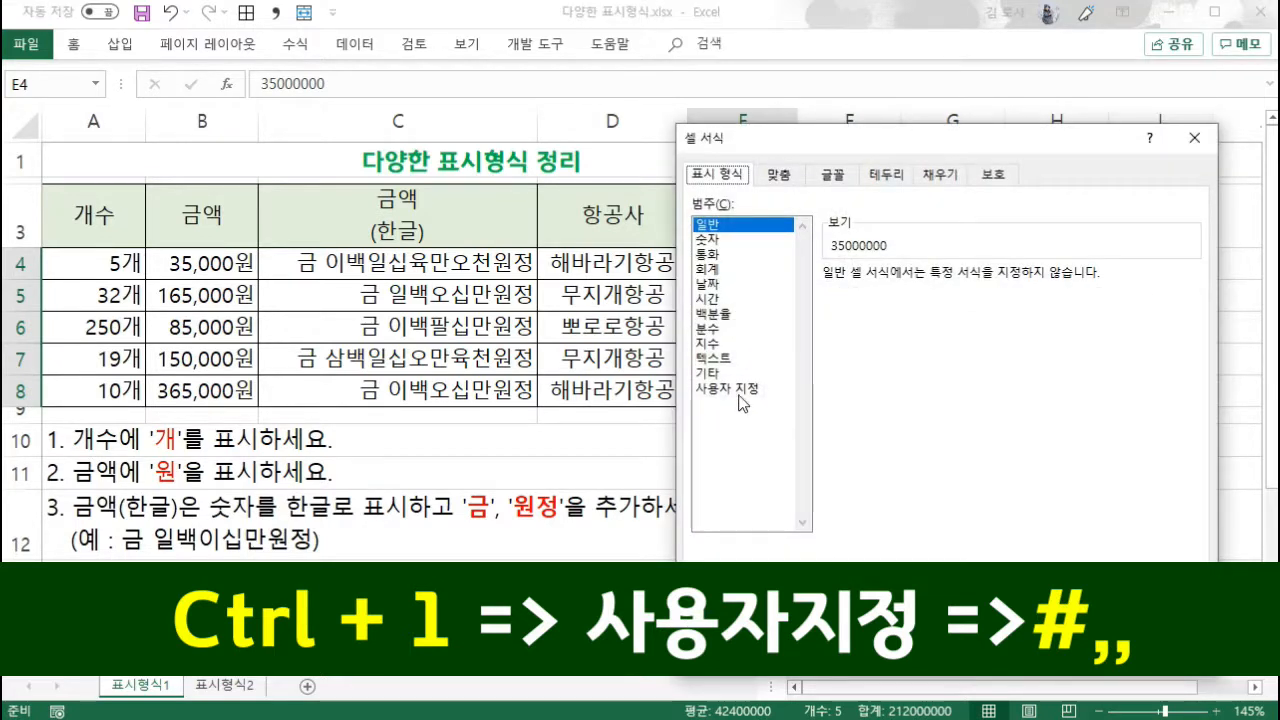
pyautogui.click(745, 388)
pyautogui.moveTo(866, 293); pyautogui.dragTo(808, 293)
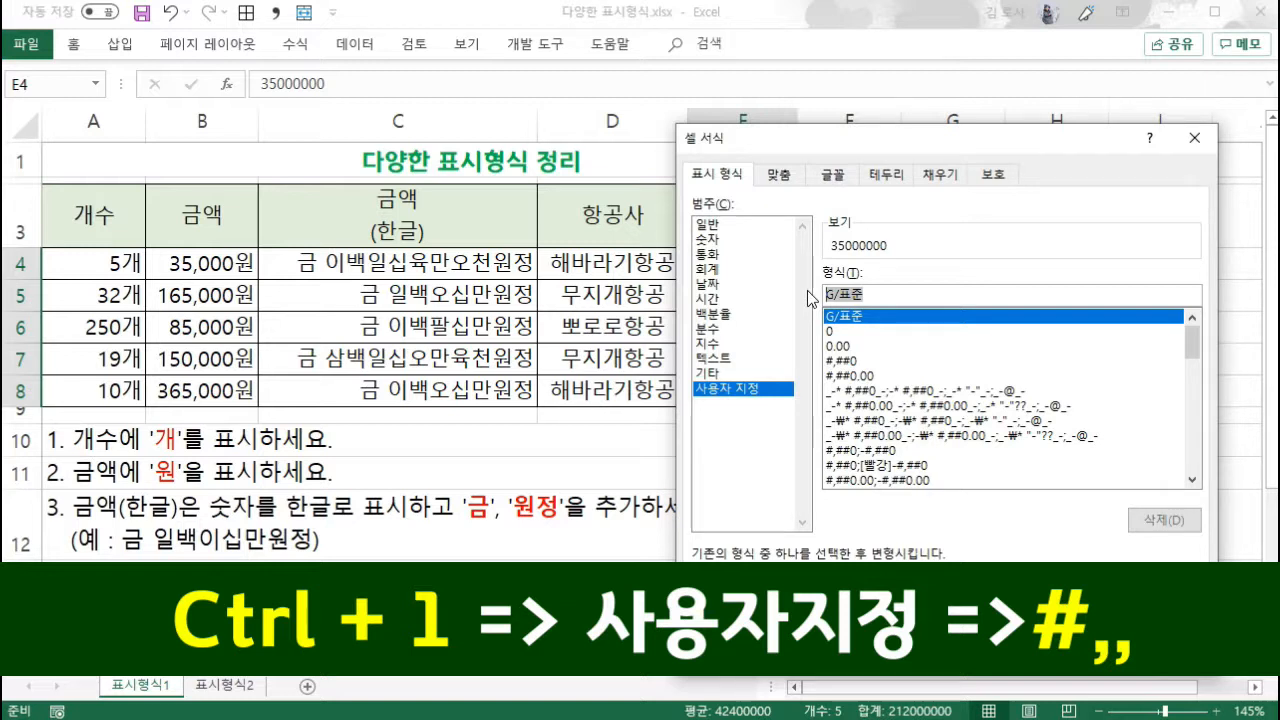
pyautogui.write('#,,')
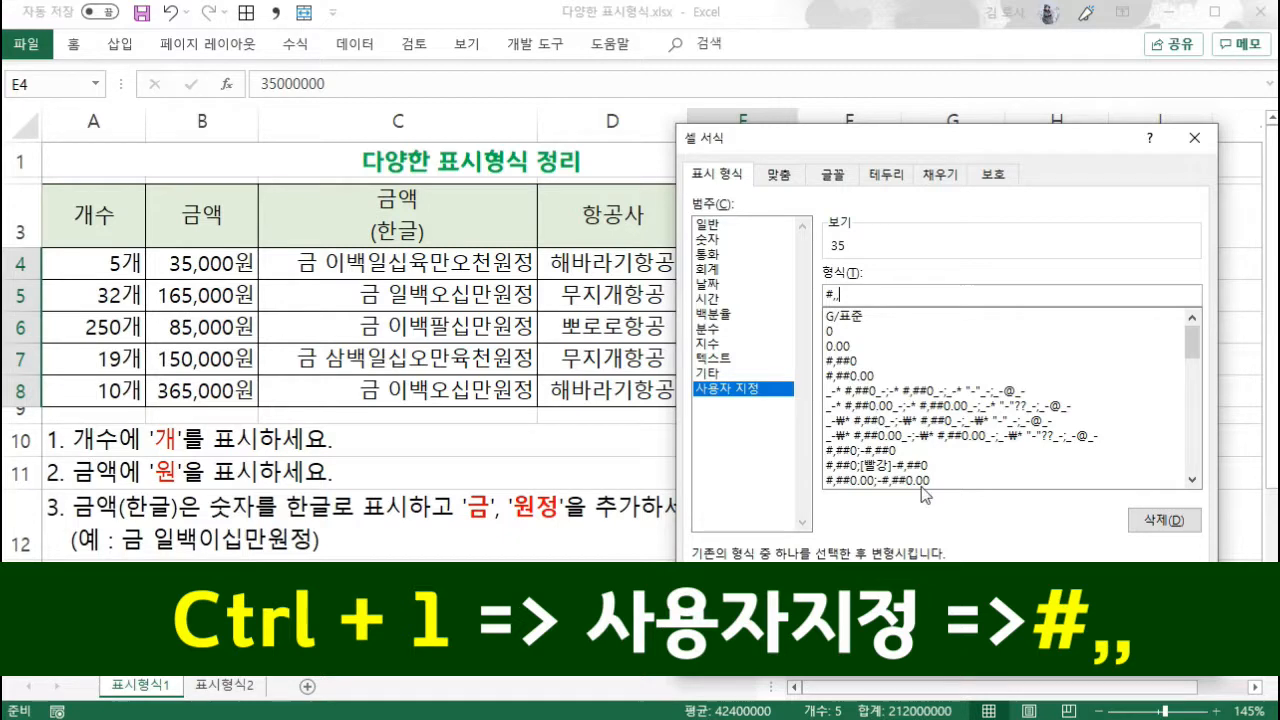
pyautogui.press('Return')
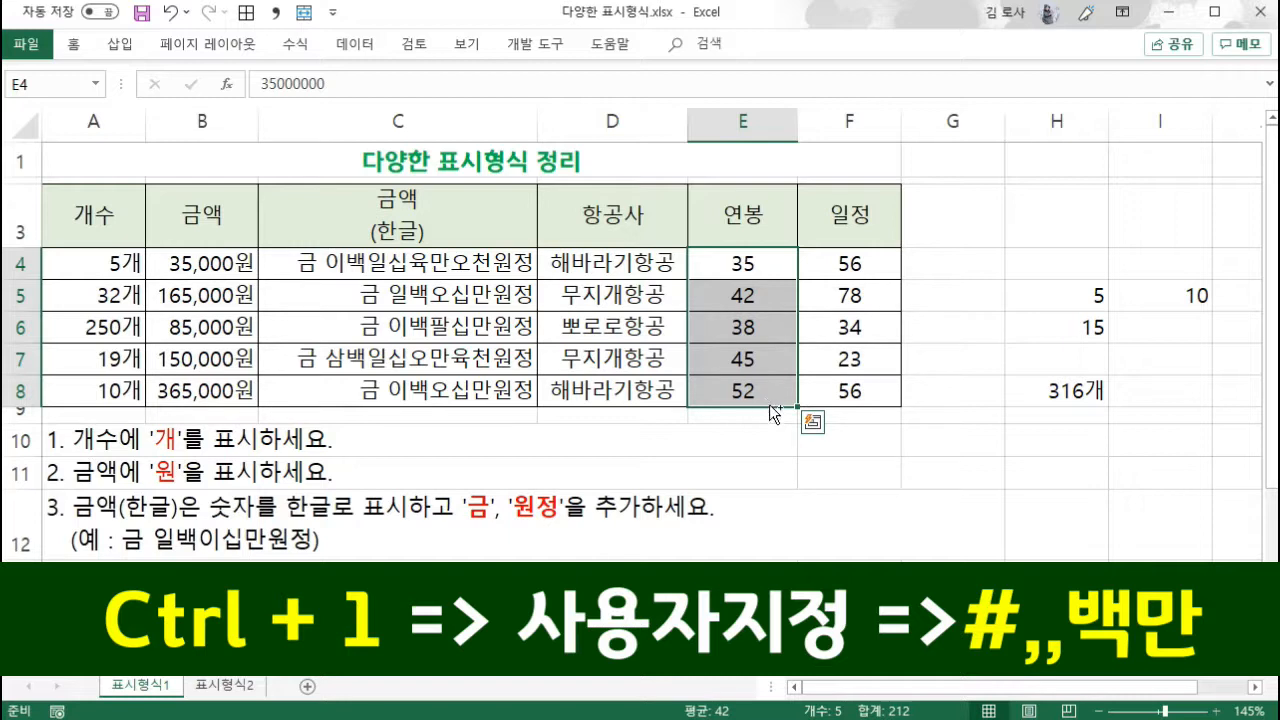
# - Add the suffix 백만 to the custom format of the 연봉 values in E4:E8, making it #,,백만
pyautogui.hotkey('ctrl', '1')
pyautogui.click(858, 296)
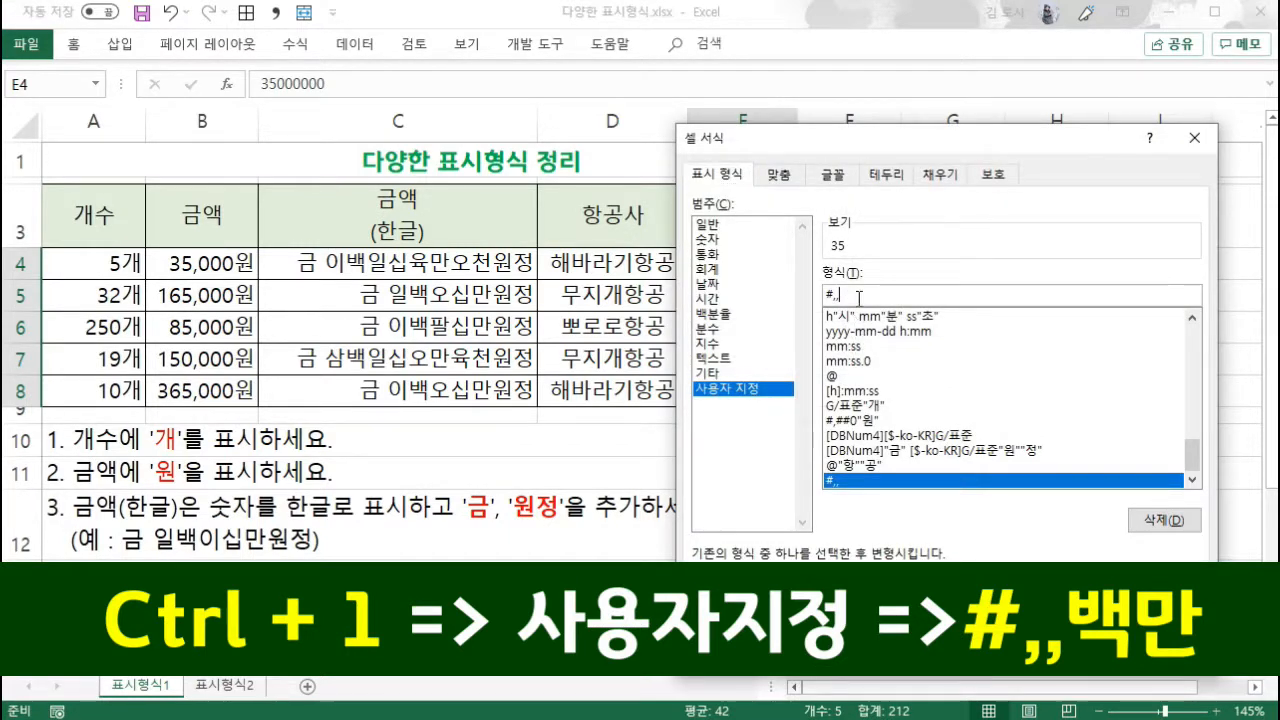
pyautogui.write('백만')
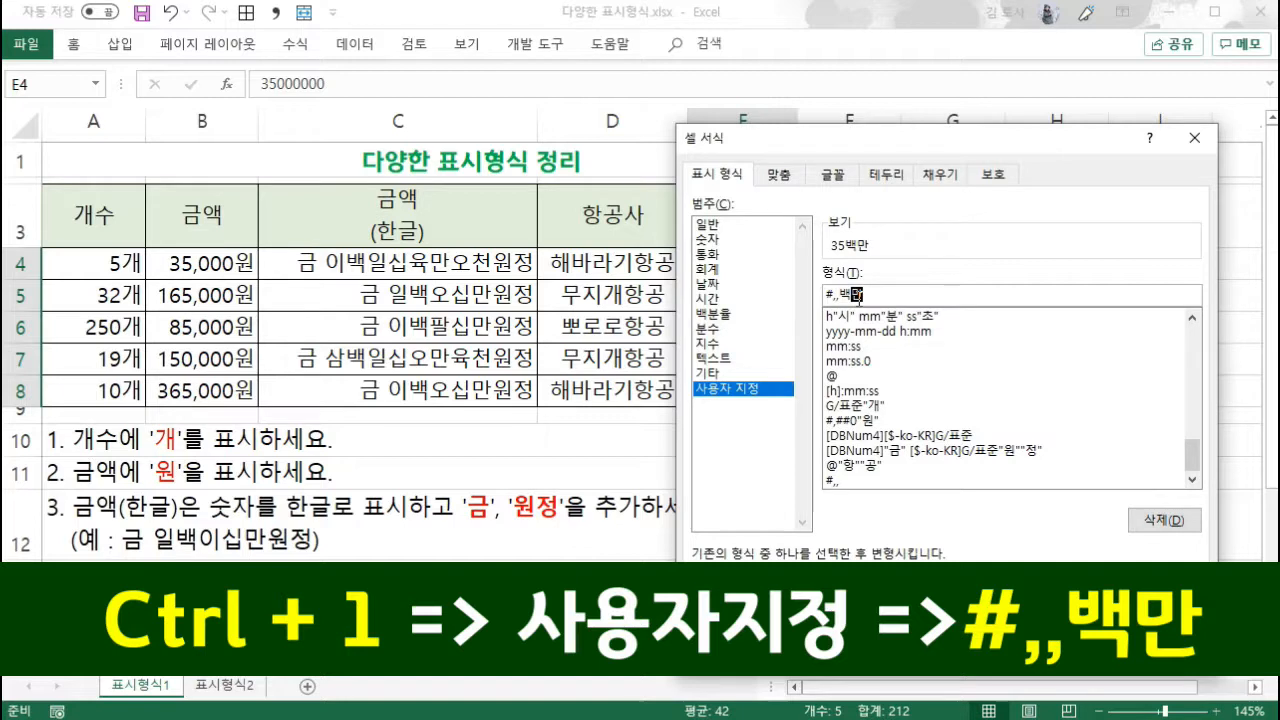
pyautogui.press('Return')
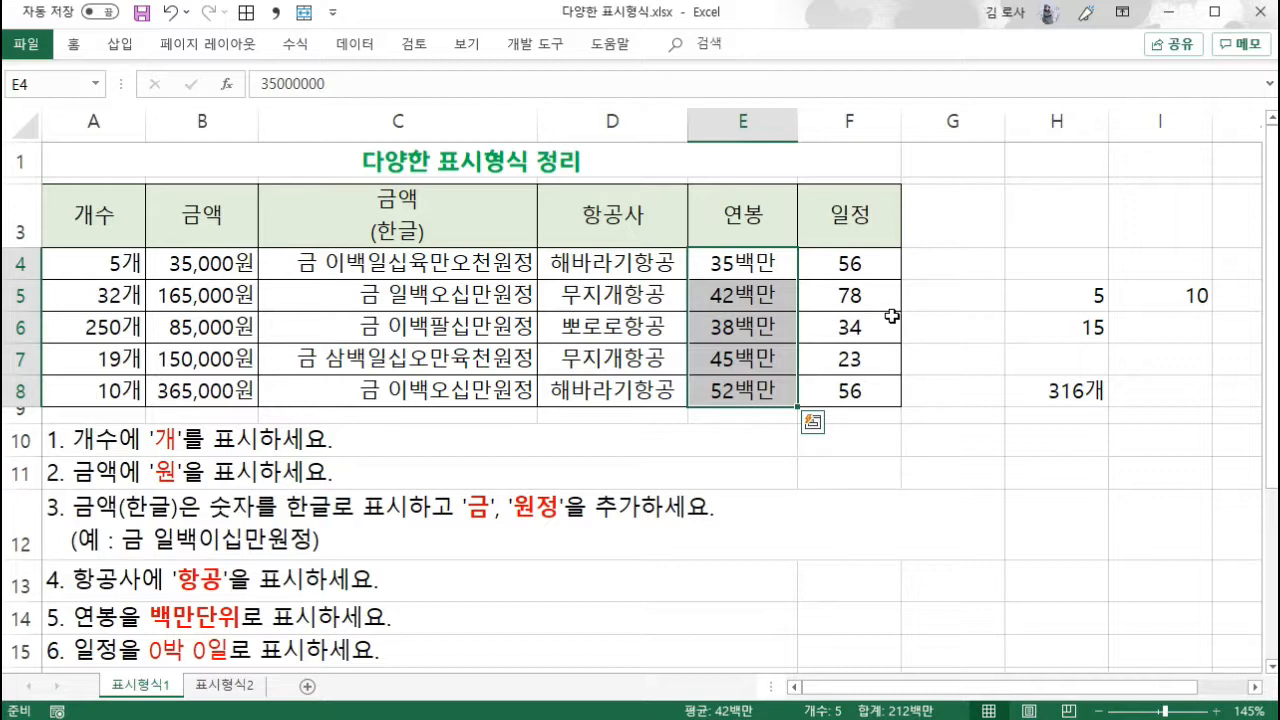
# - Apply the custom number format 0박 0일 to the 일정 values in F4:F8
pyautogui.moveTo(878, 262); pyautogui.dragTo(891, 387)
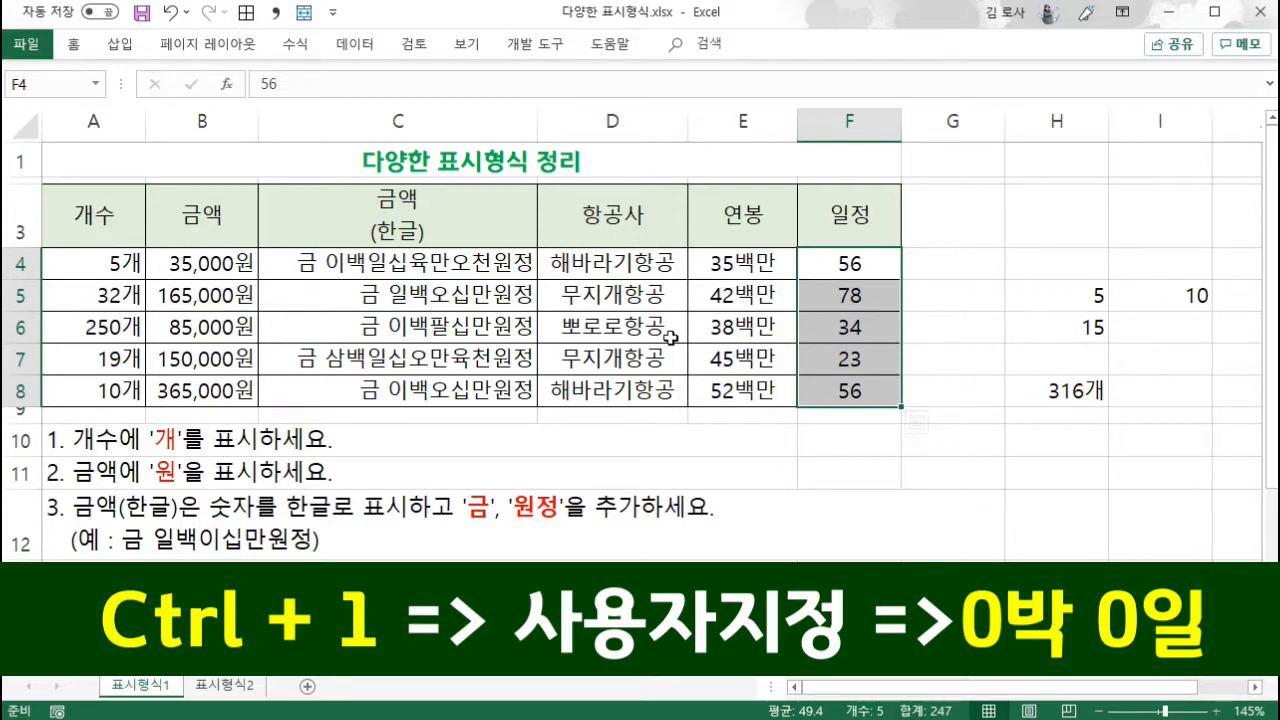
pyautogui.hotkey('ctrl', '1')
pyautogui.click(714, 390)
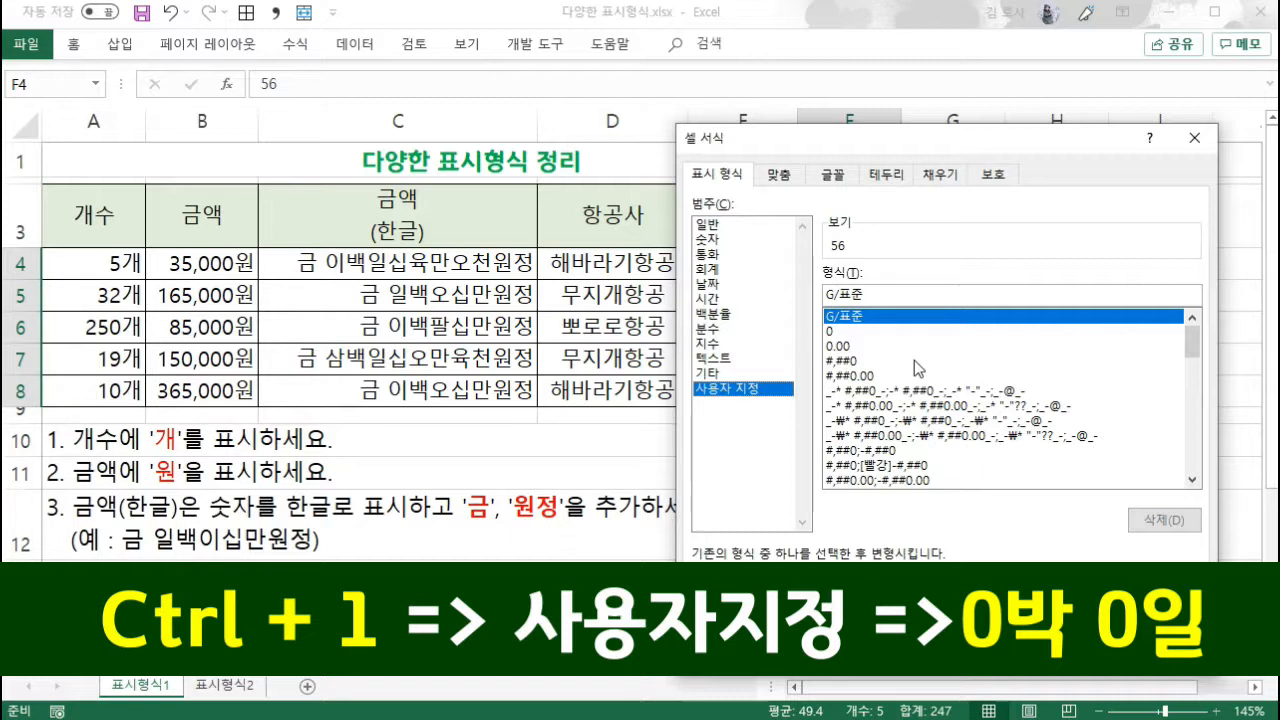
pyautogui.moveTo(885, 292); pyautogui.dragTo(818, 285)
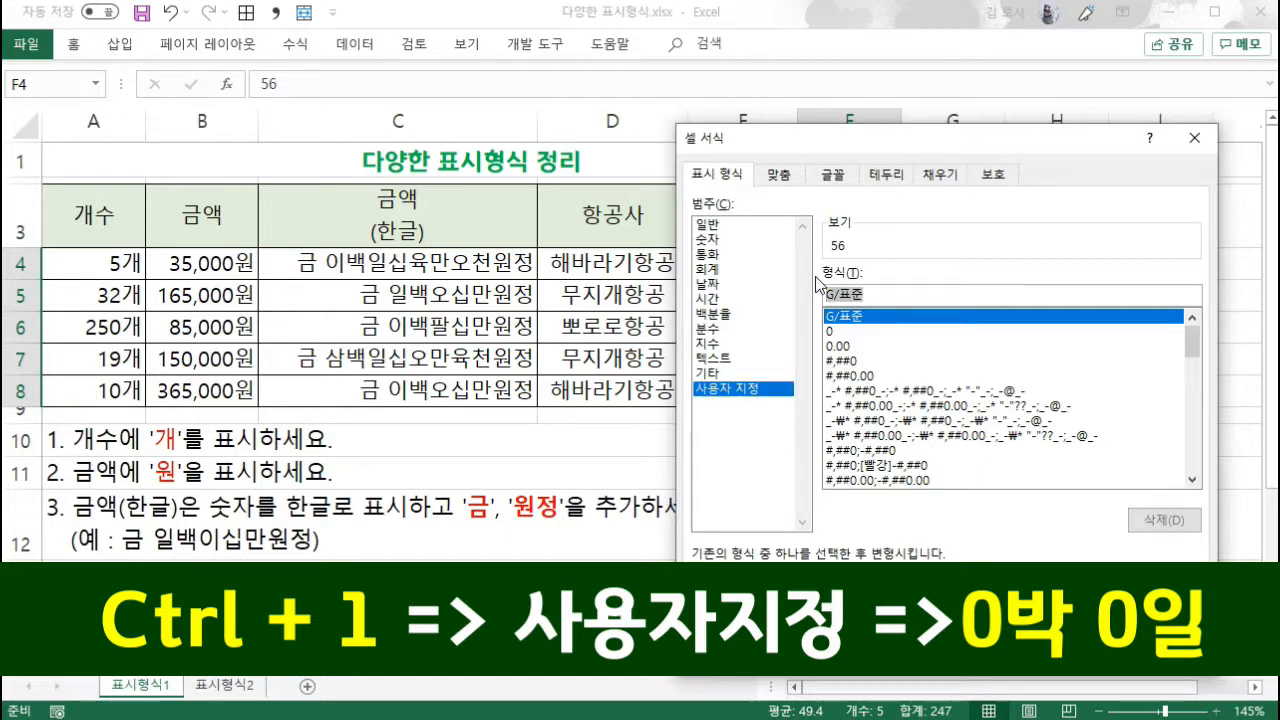
pyautogui.write('0박 ')
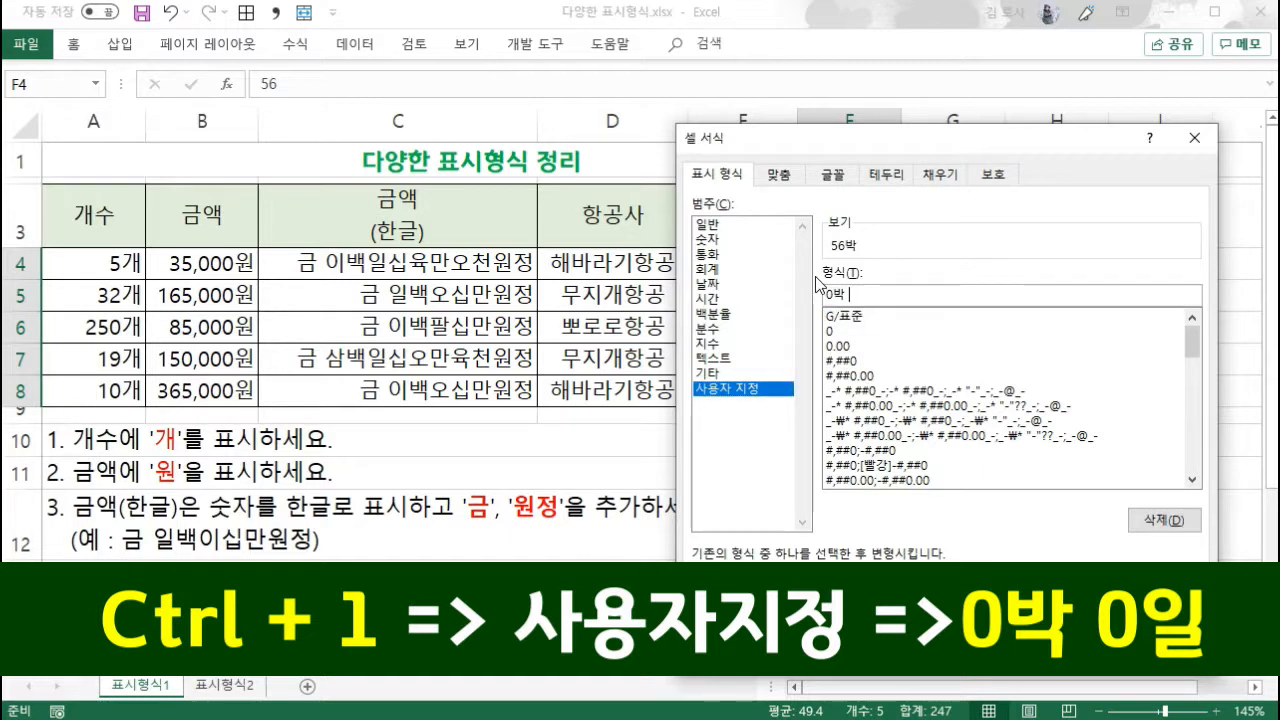
pyautogui.write('0일')
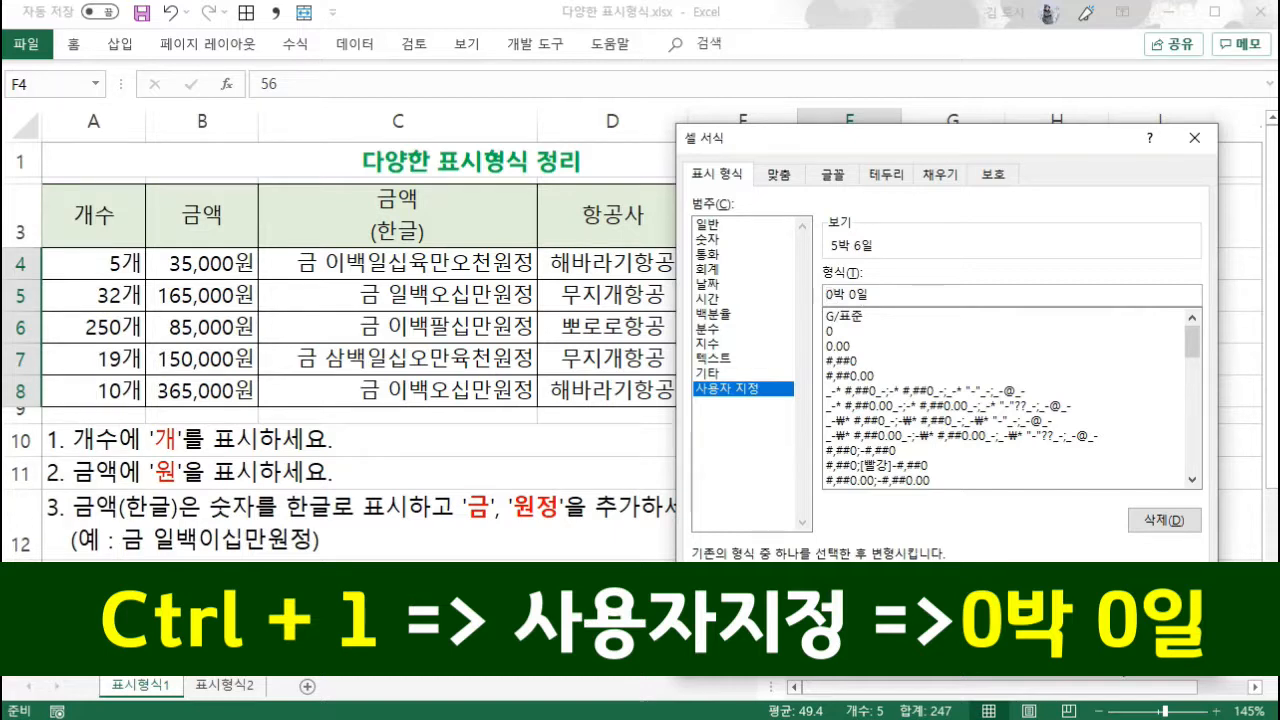
pyautogui.press('Return')
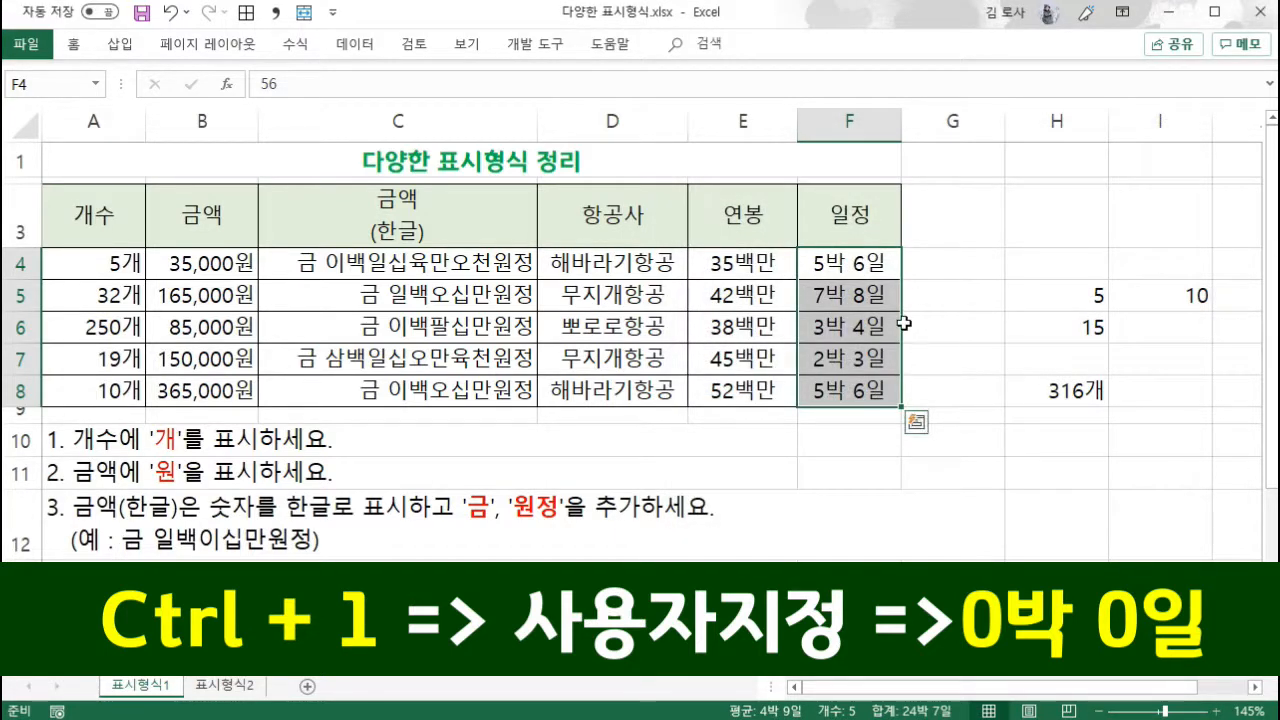